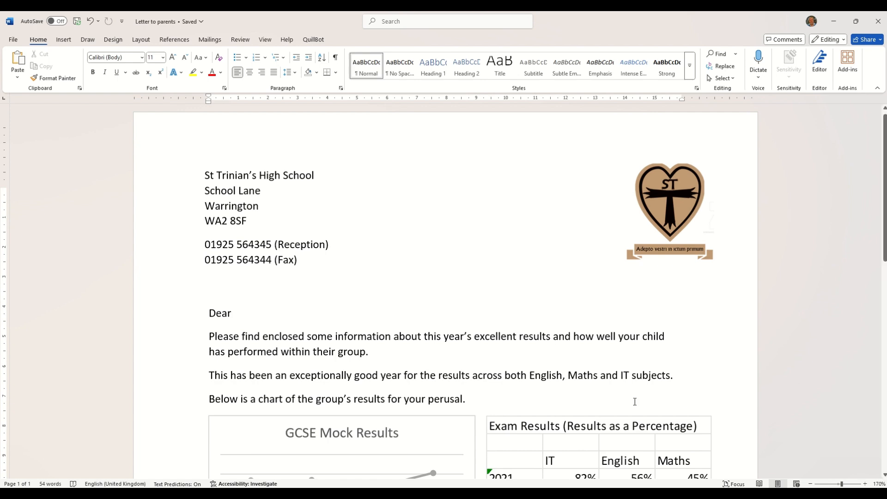
# Review the letter to parents, including its results chart, exam results table and the headteacher's signature.
pyautogui.scroll(-4, 436, 365)
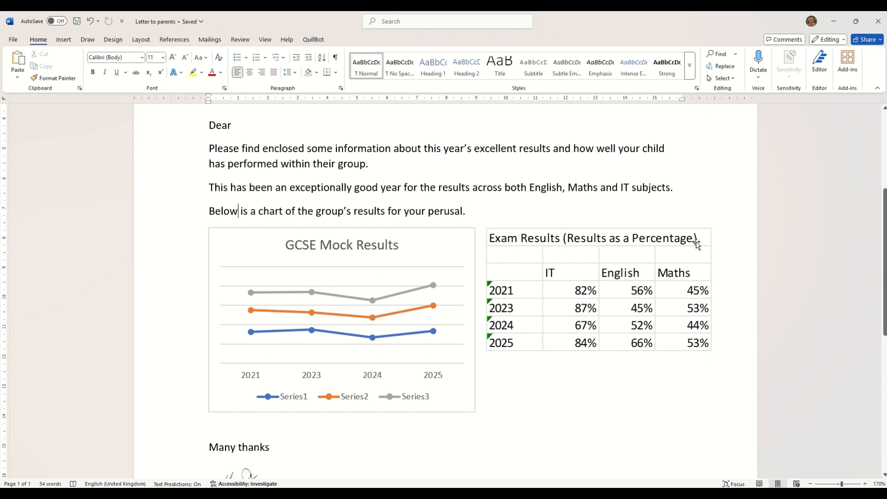
pyautogui.scroll(-4, 516, 371)
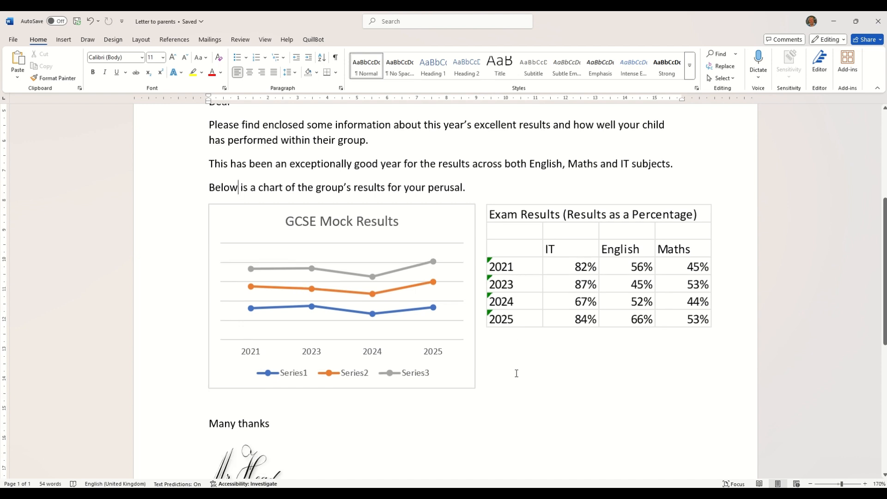
pyautogui.scroll(-3, 516, 374)
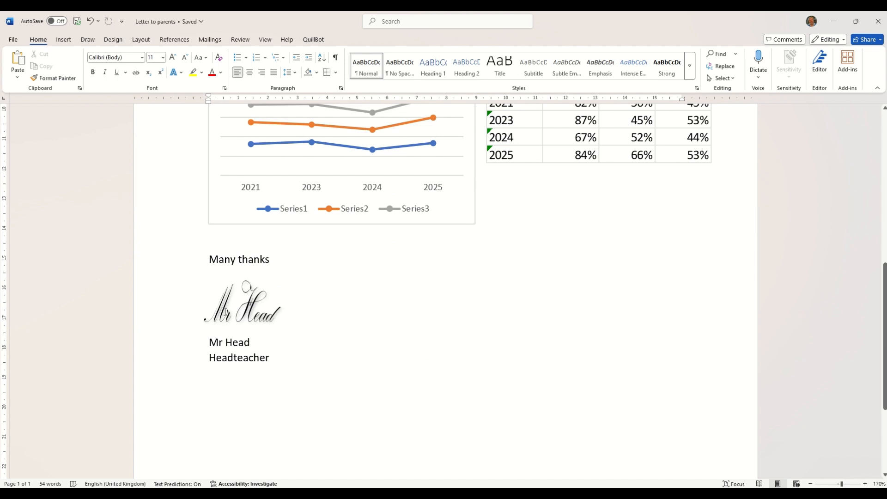
pyautogui.moveTo(214, 307); pyautogui.dragTo(278, 309)
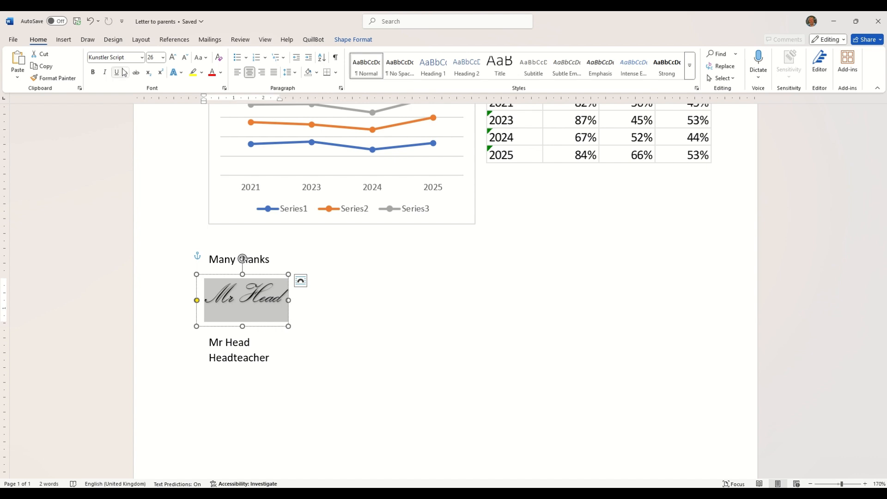
pyautogui.click(353, 348)
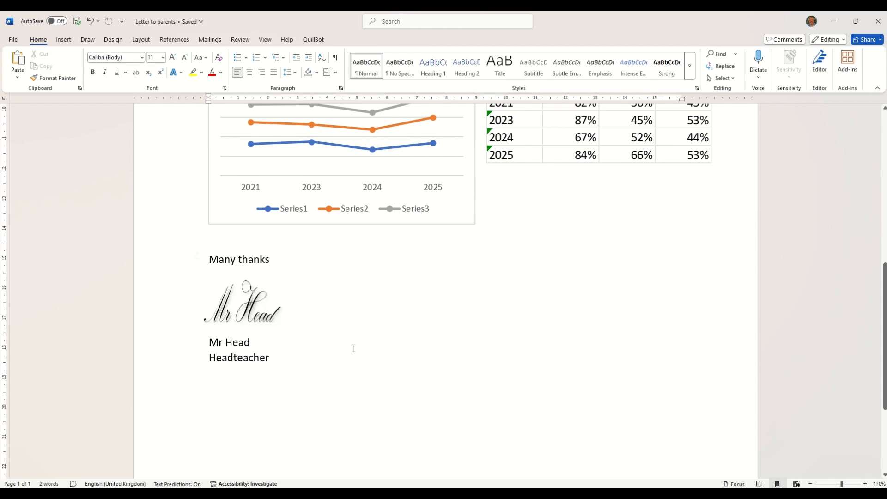
pyautogui.scroll(3, 374, 354)
pyautogui.scroll(5, 375, 353)
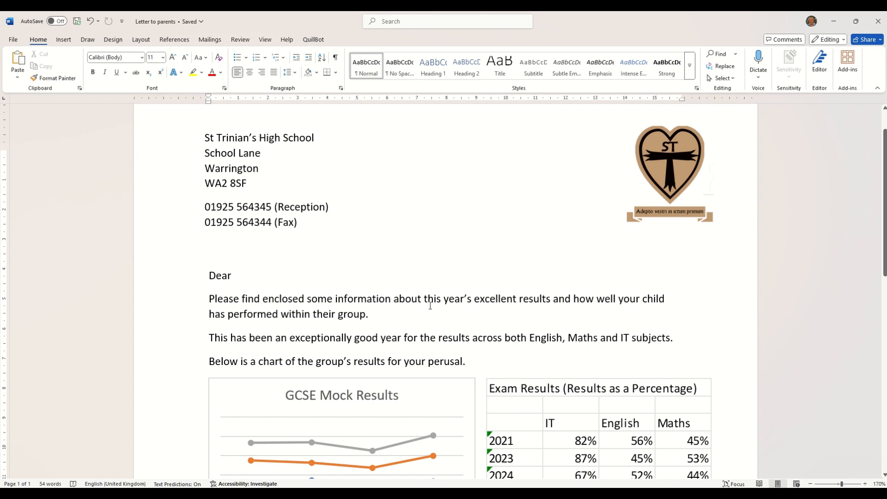
# Switch to the DATA v2 workbook in Excel and examine the parent and child columns, from first_name to Child's Surname.
pyautogui.click(557, 495)
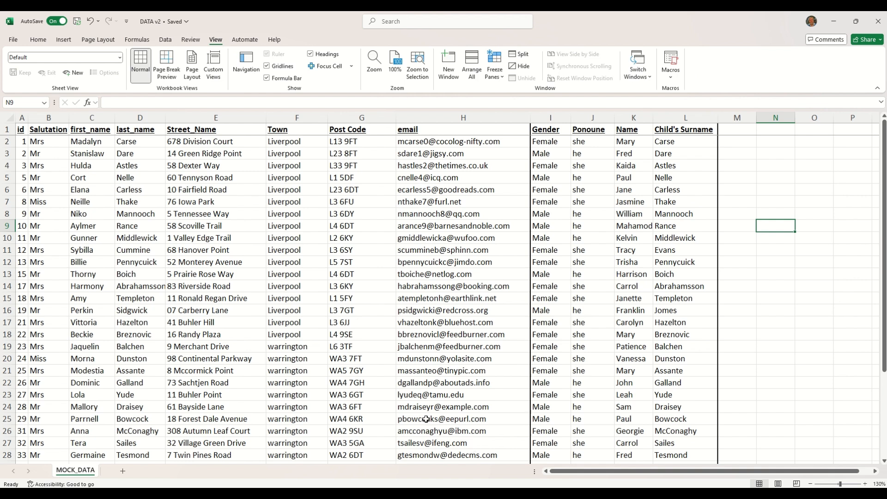
pyautogui.click(87, 142)
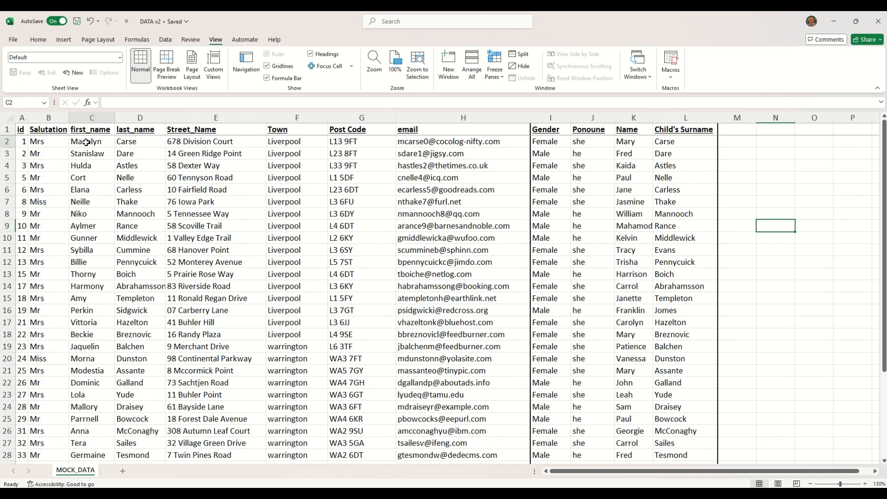
pyautogui.click(126, 144)
pyautogui.click(180, 143)
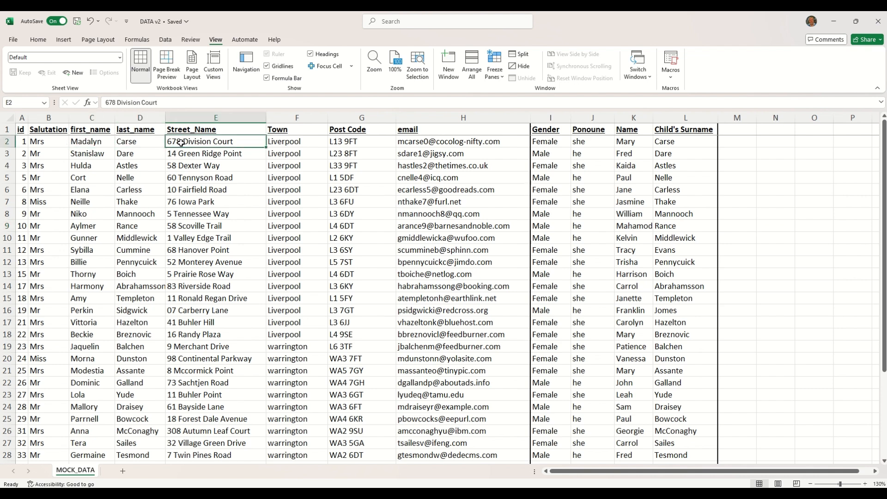
pyautogui.click(278, 143)
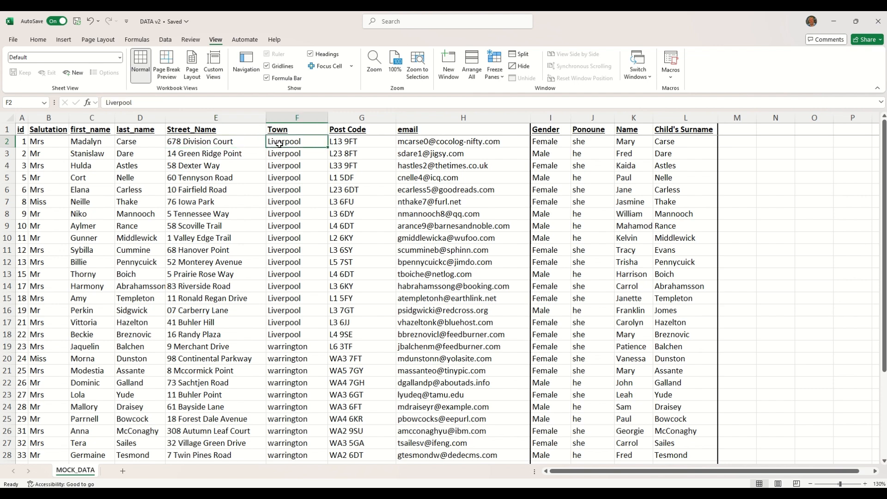
pyautogui.click(339, 143)
pyautogui.click(411, 144)
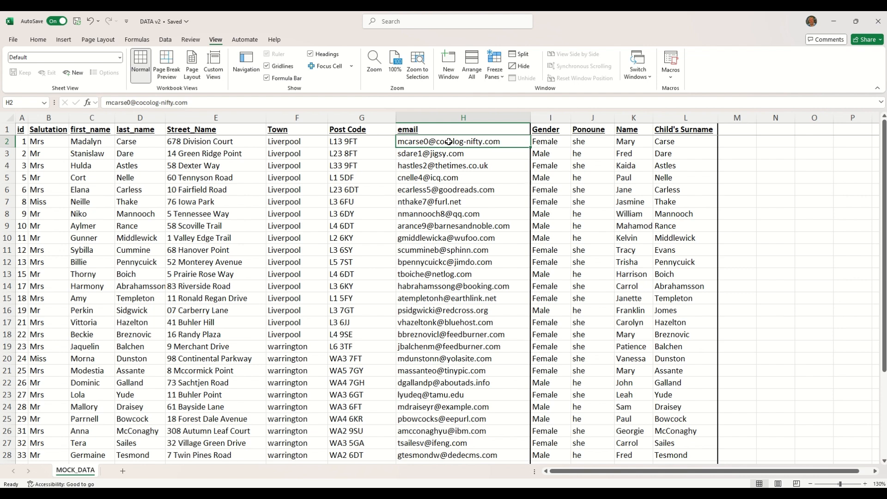
pyautogui.click(547, 143)
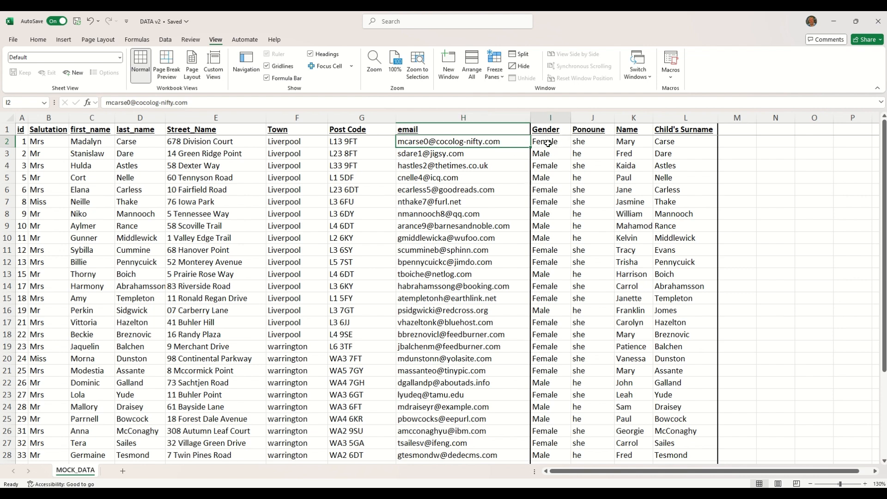
pyautogui.click(581, 143)
pyautogui.click(620, 142)
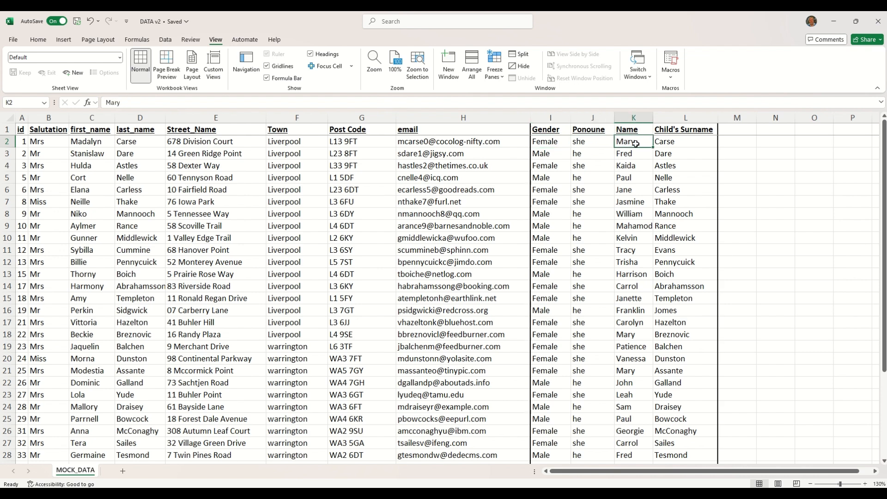
pyautogui.click(673, 144)
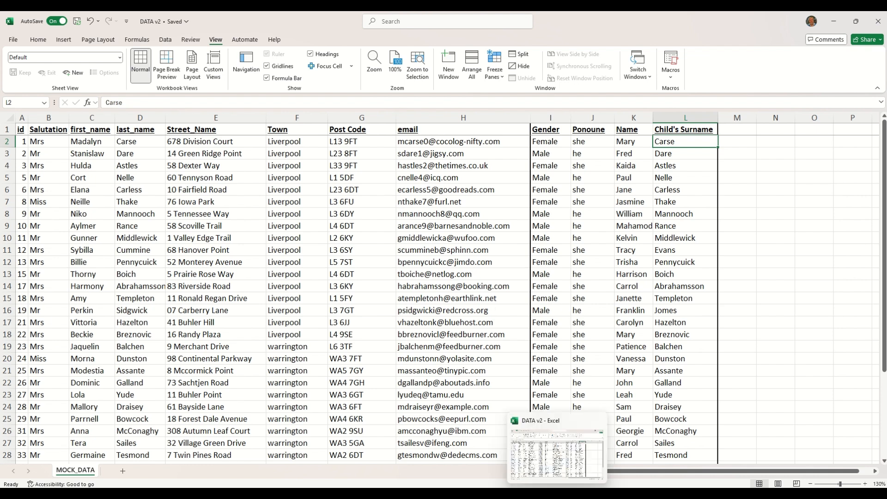
# Switch back to the Letter to parents document in Word and bring up the mail merge commands.
pyautogui.click(578, 493)
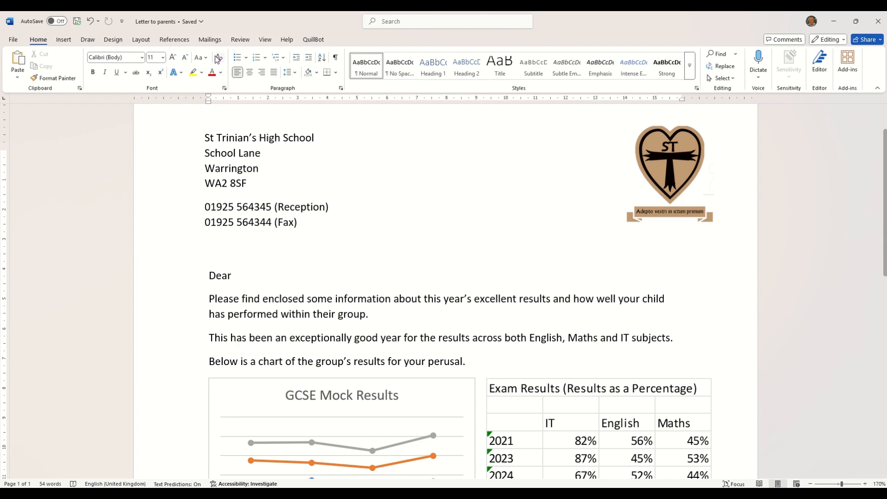
pyautogui.click(210, 41)
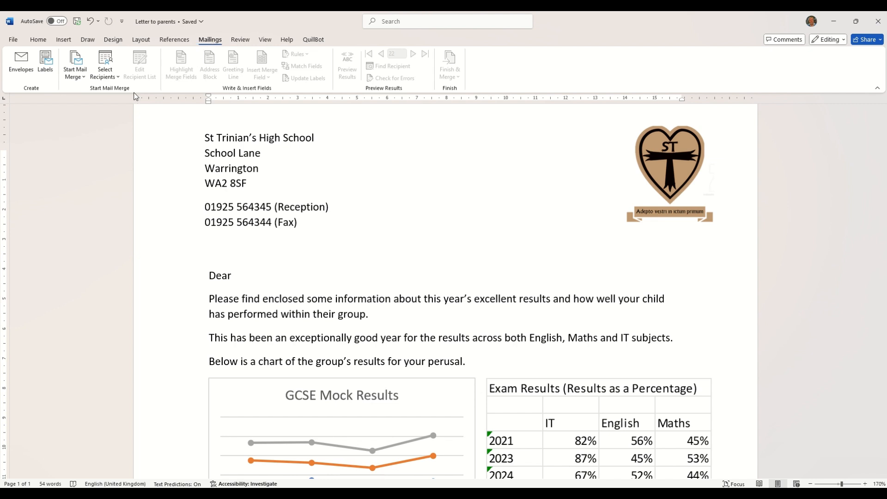
pyautogui.click(107, 77)
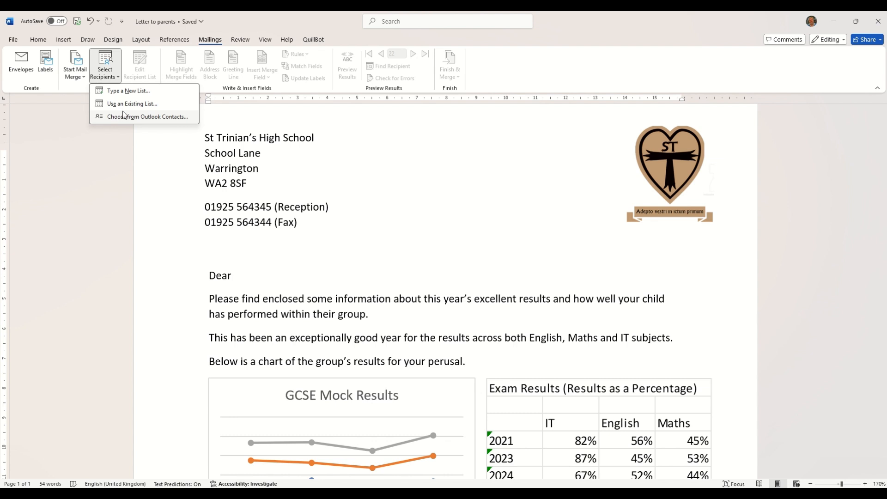
pyautogui.click(123, 113)
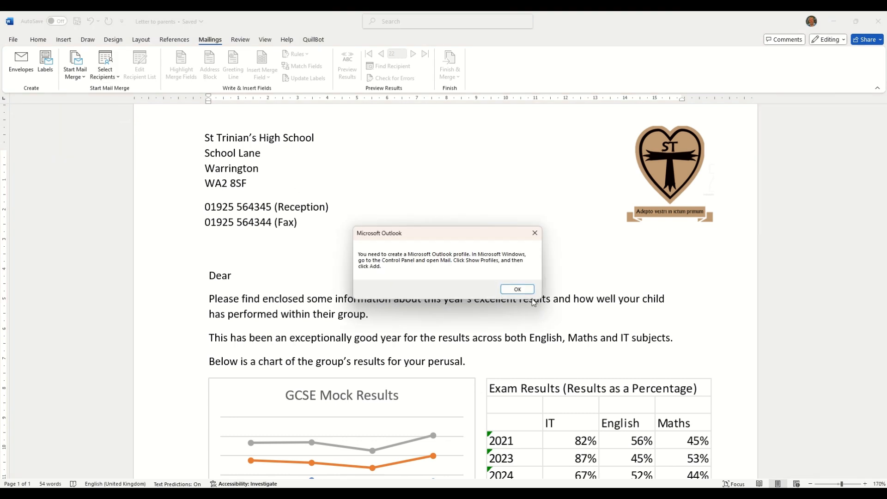
pyautogui.click(518, 289)
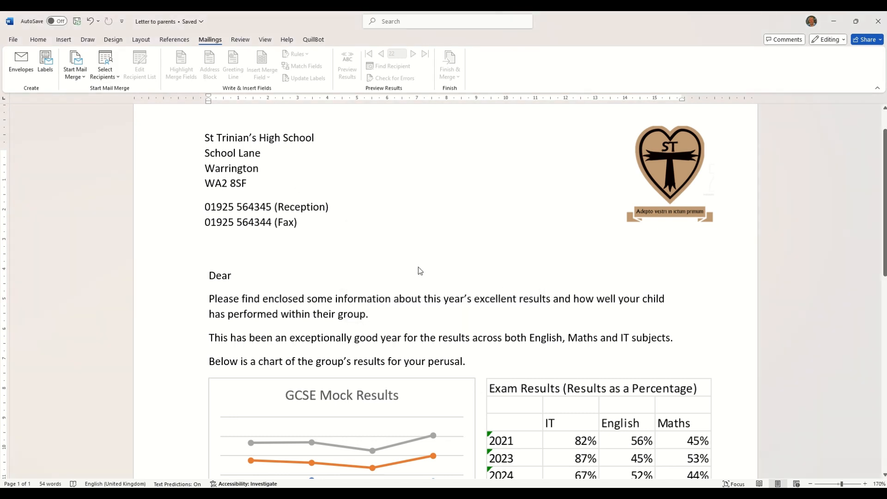
# Choose the existing list DATA v2 from the Week 3 mail merge folder under College 2024, EDS - 2 Next Steps, as the recipient source.
pyautogui.click(111, 73)
pyautogui.click(121, 104)
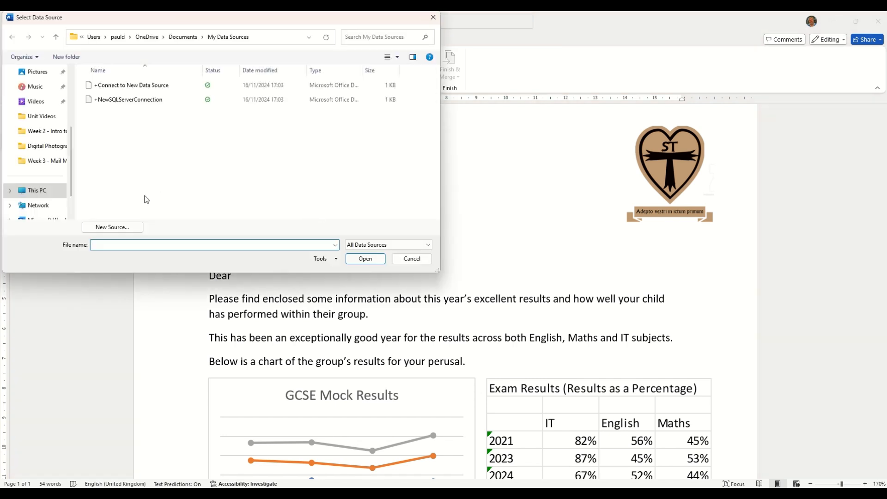
pyautogui.scroll(3, 71, 107)
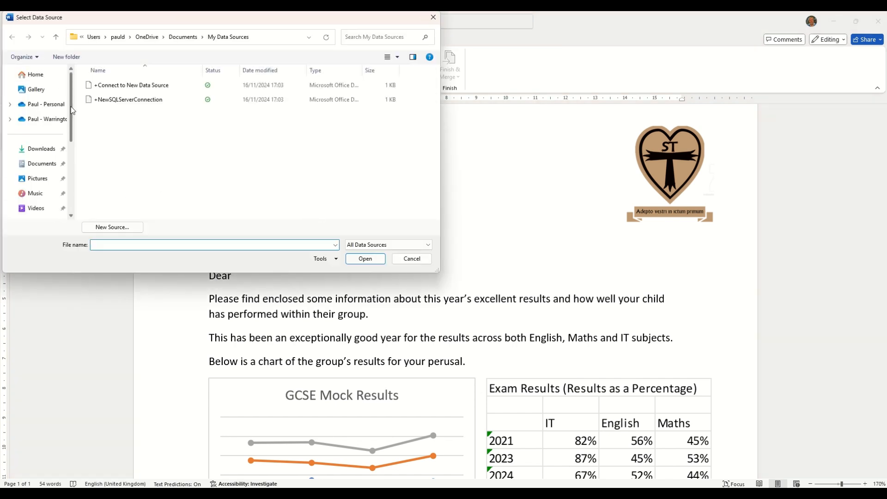
pyautogui.click(45, 119)
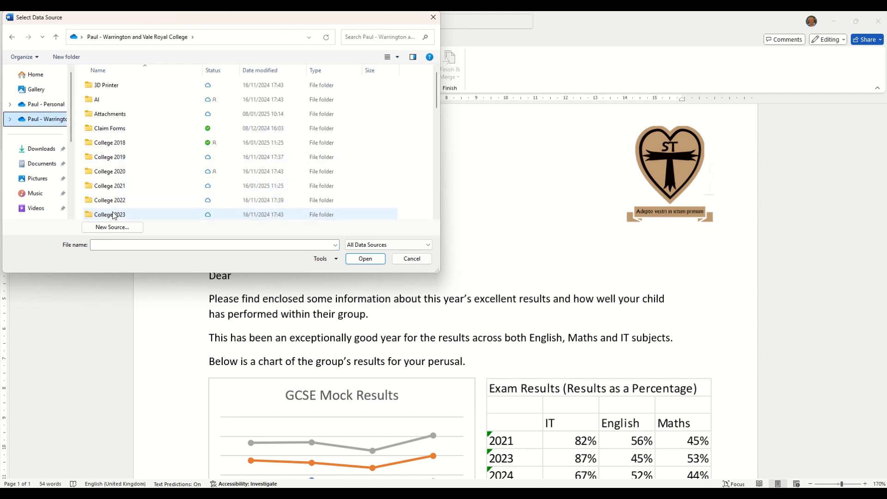
pyautogui.scroll(-1, 113, 210)
pyautogui.doubleClick(109, 200)
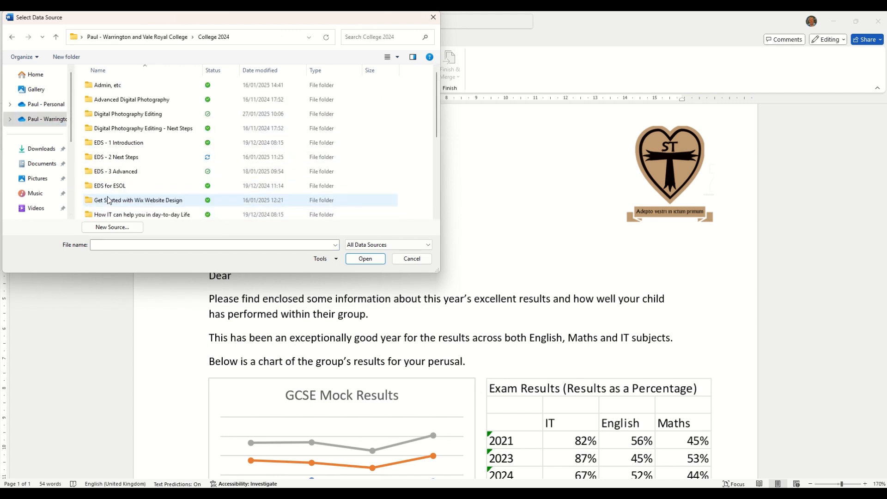
pyautogui.doubleClick(122, 157)
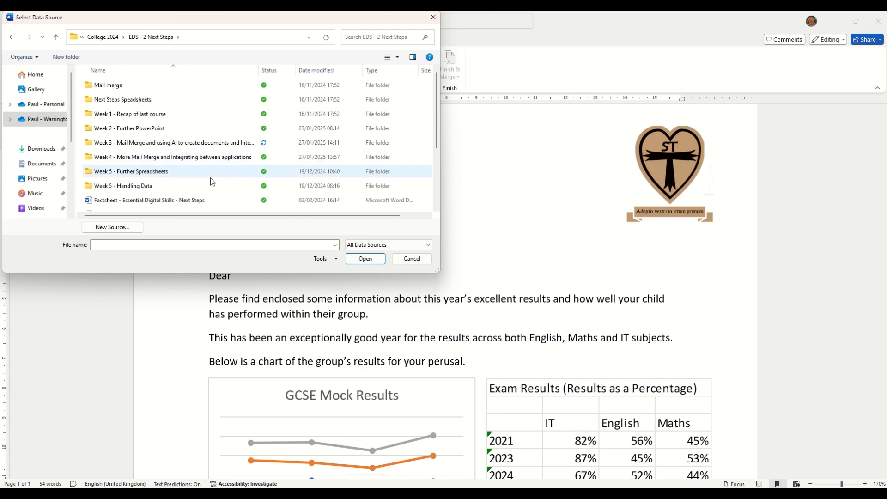
pyautogui.click(141, 144)
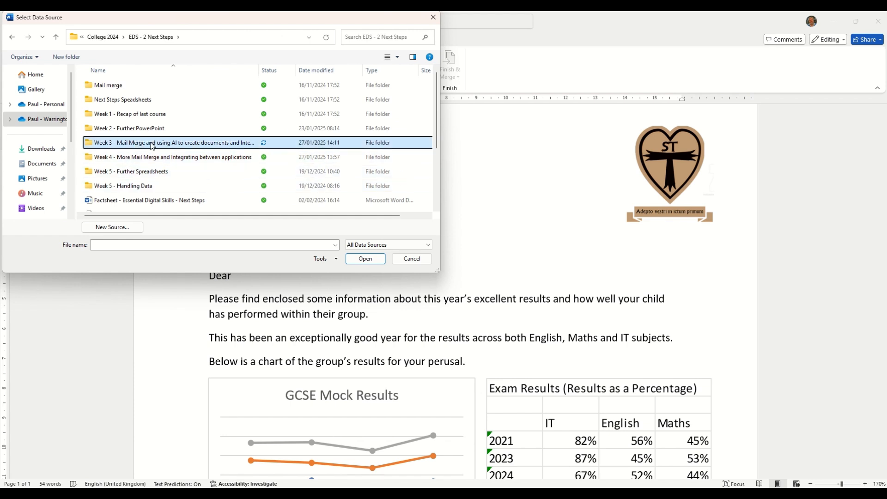
pyautogui.doubleClick(153, 146)
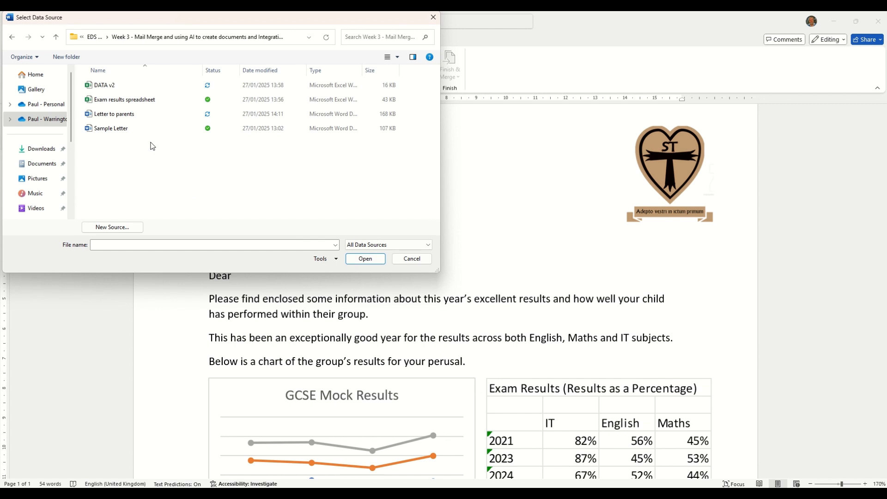
pyautogui.click(102, 87)
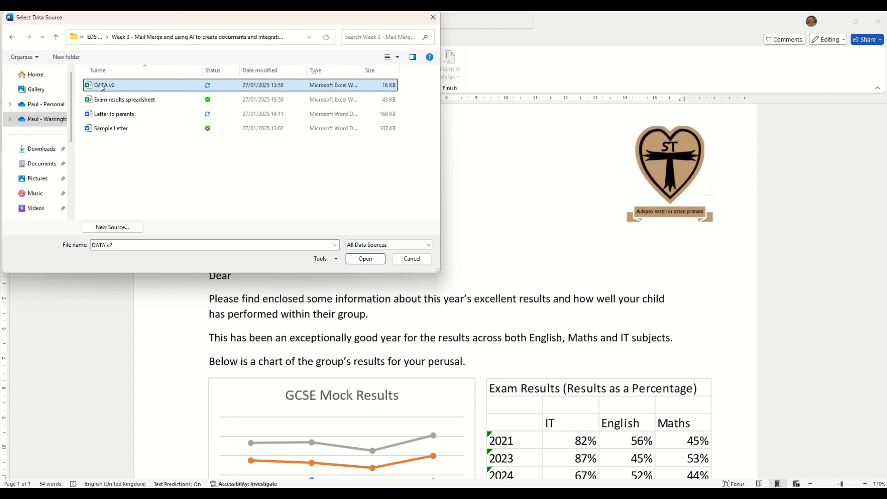
pyautogui.click(365, 262)
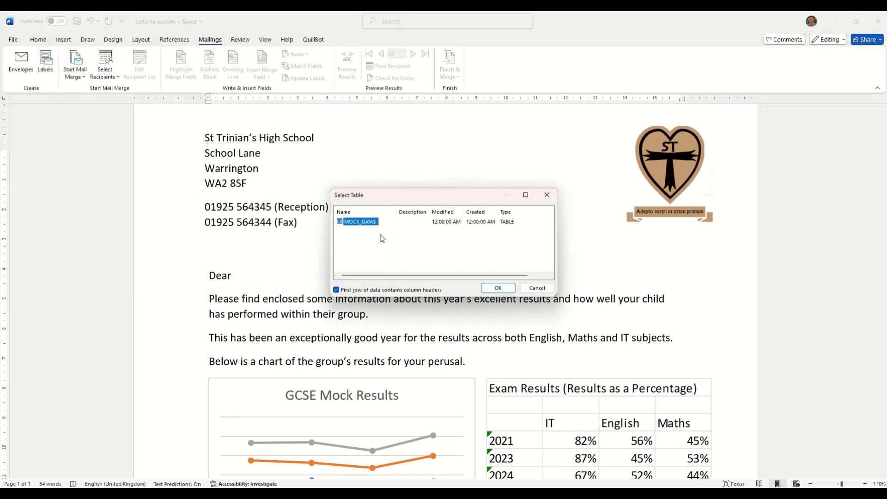
# Check the header row in the Excel workbook and use the MOCK_DATA$ table with its first row as column headers.
pyautogui.moveTo(441, 194); pyautogui.dragTo(477, 137)
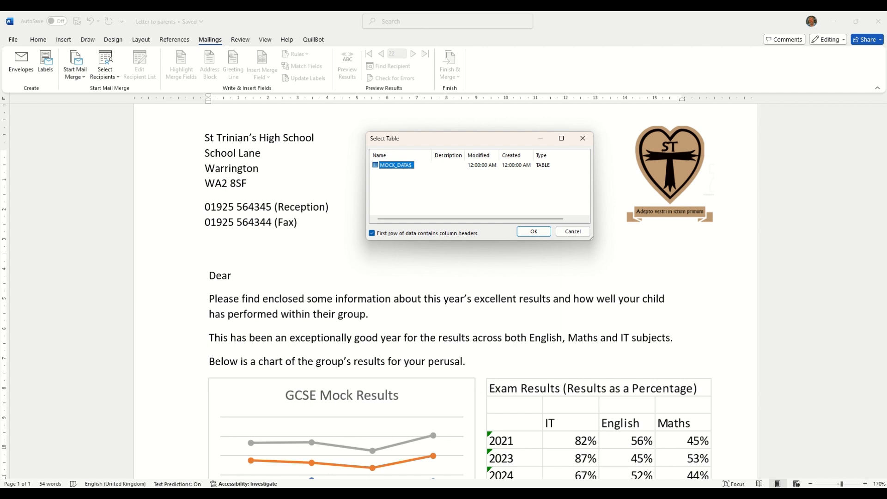
pyautogui.hotkey('alt', 'Tab')
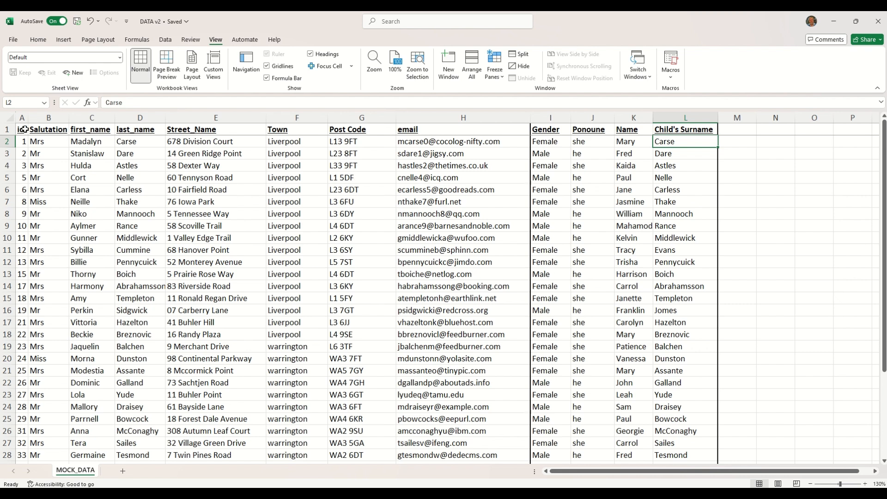
pyautogui.click(7, 129)
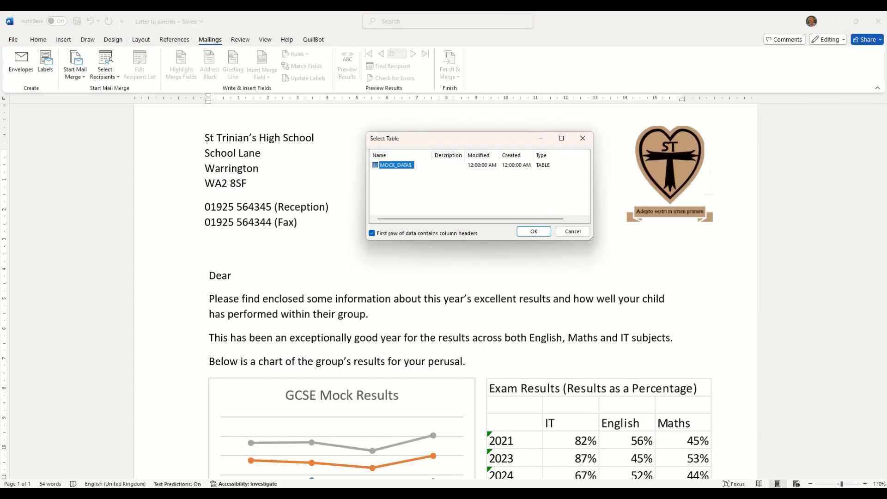
pyautogui.click(534, 231)
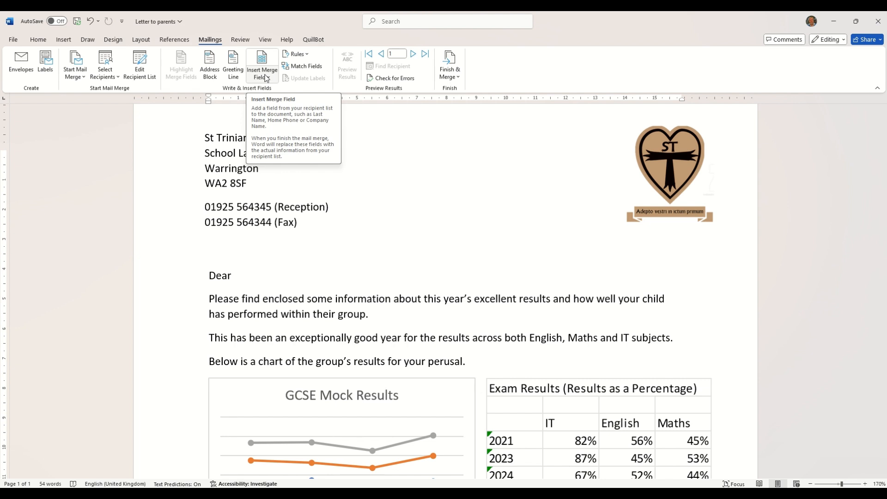
# Look over the merge fields available from the recipient list, including those in the Insert Merge Field dialog.
pyautogui.click(266, 78)
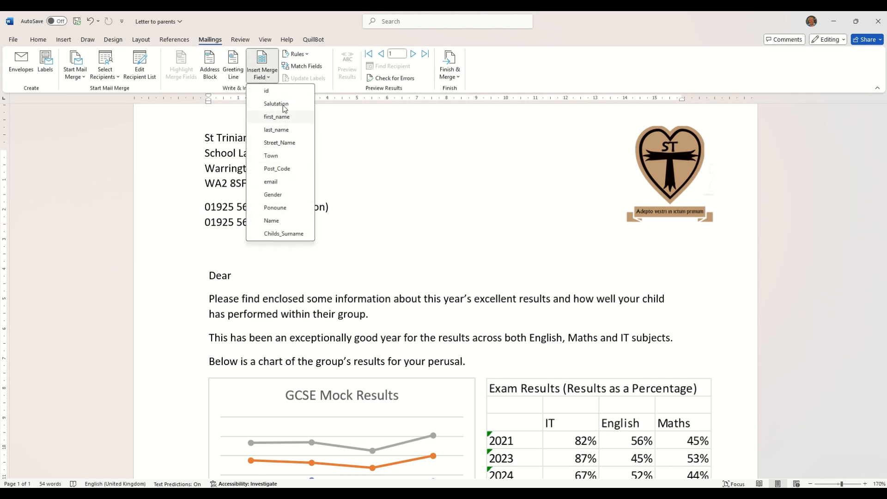
pyautogui.click(342, 139)
pyautogui.click(262, 59)
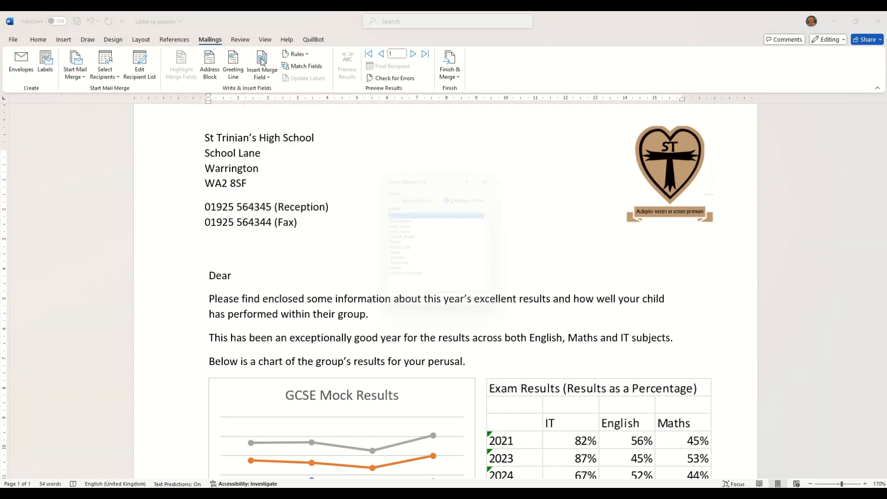
pyautogui.moveTo(441, 179); pyautogui.dragTo(103, 136)
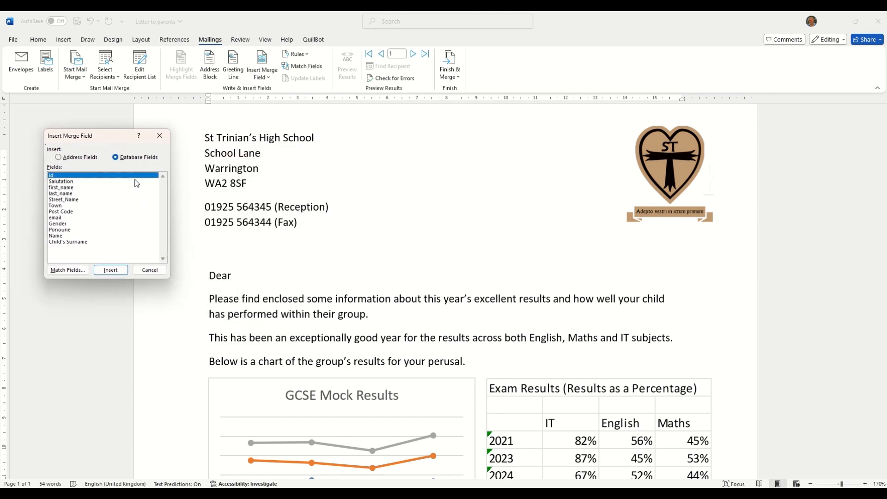
pyautogui.click(159, 136)
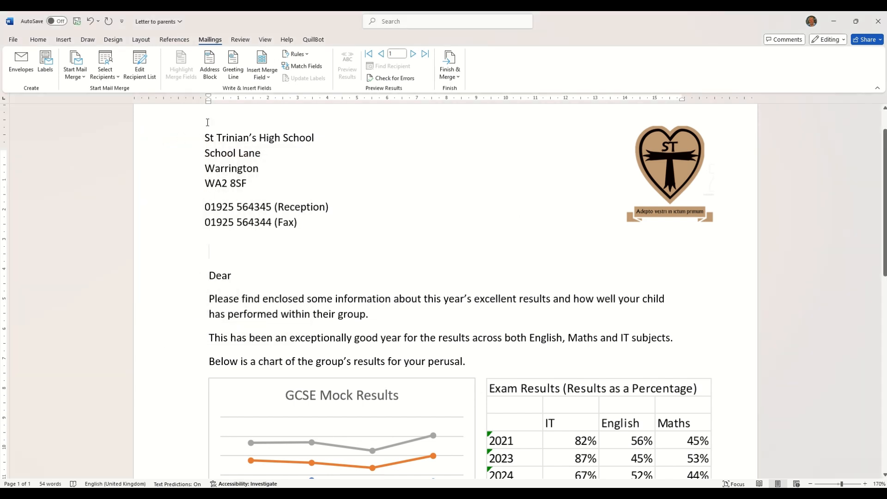
pyautogui.click(268, 76)
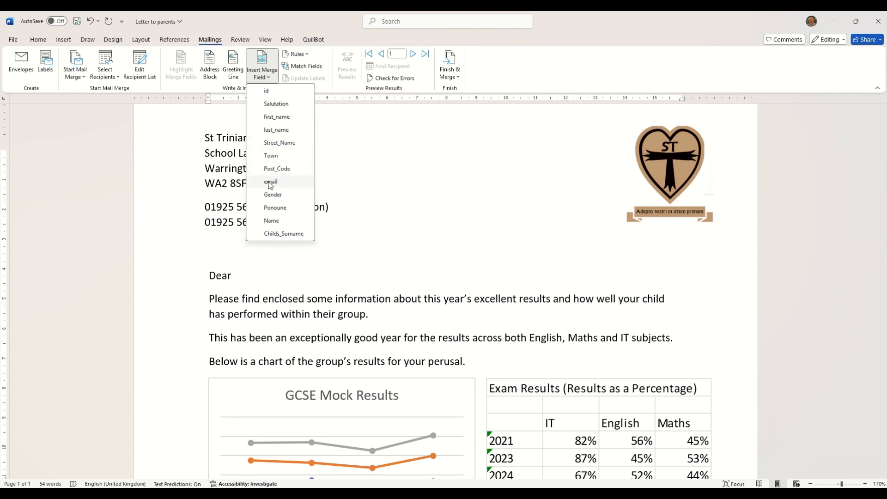
# Insert the Salutation, first_name and last_name merge fields, separated by spaces, on the blank line above "Dear".
pyautogui.click(226, 245)
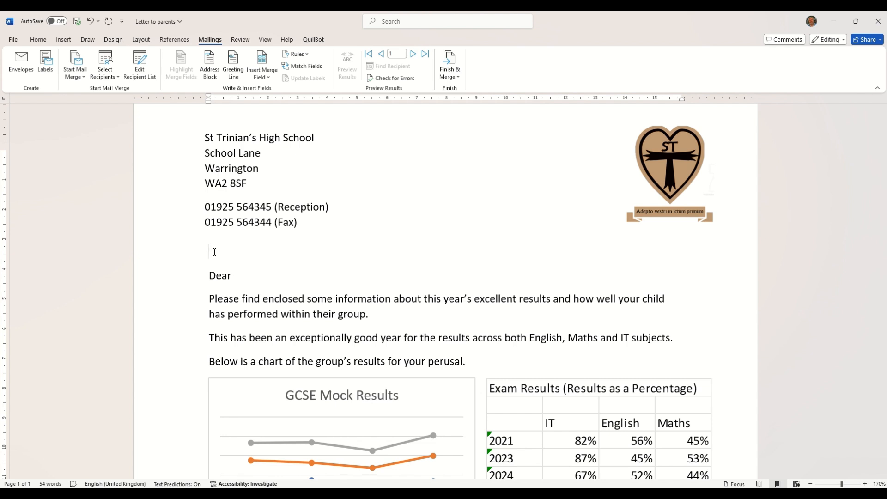
pyautogui.click(270, 77)
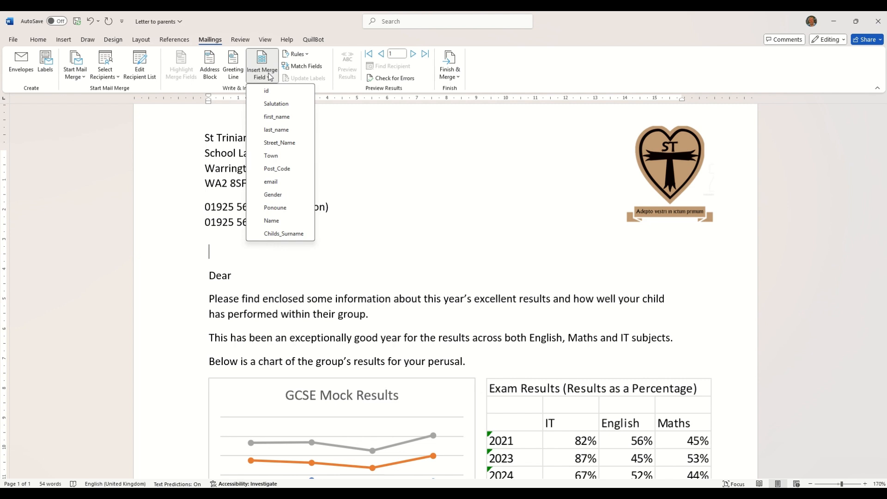
pyautogui.click(277, 104)
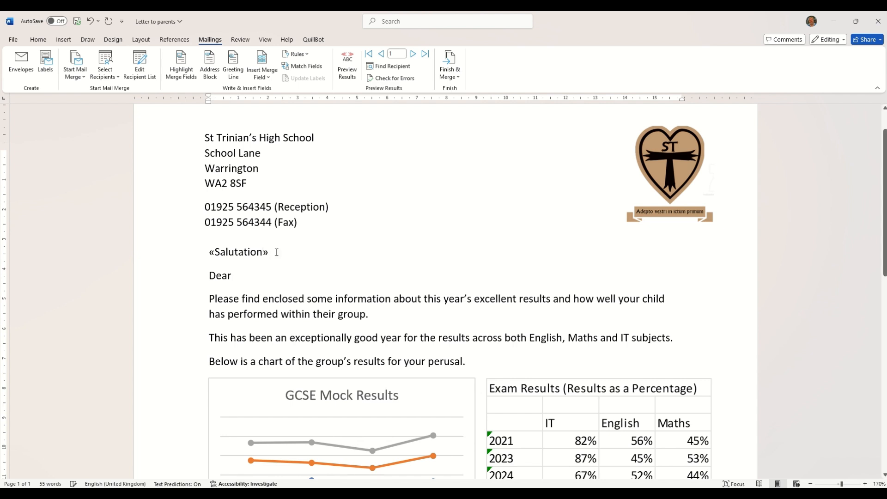
pyautogui.click(263, 76)
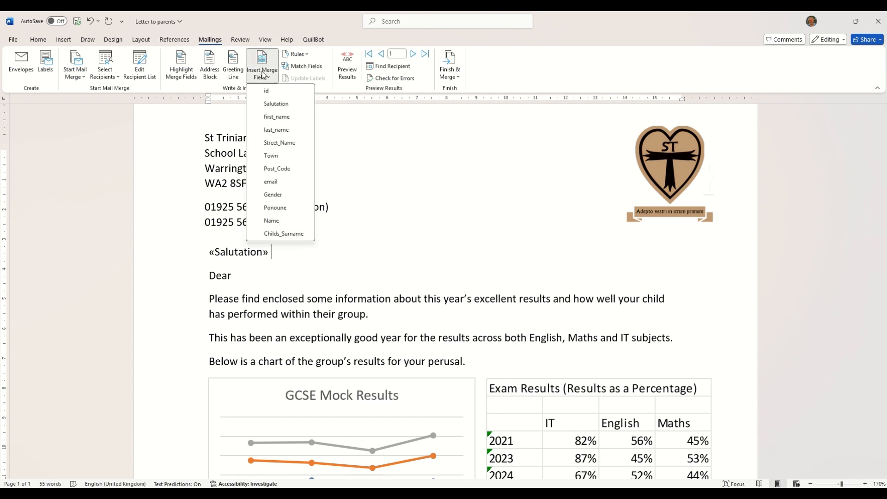
pyautogui.click(276, 117)
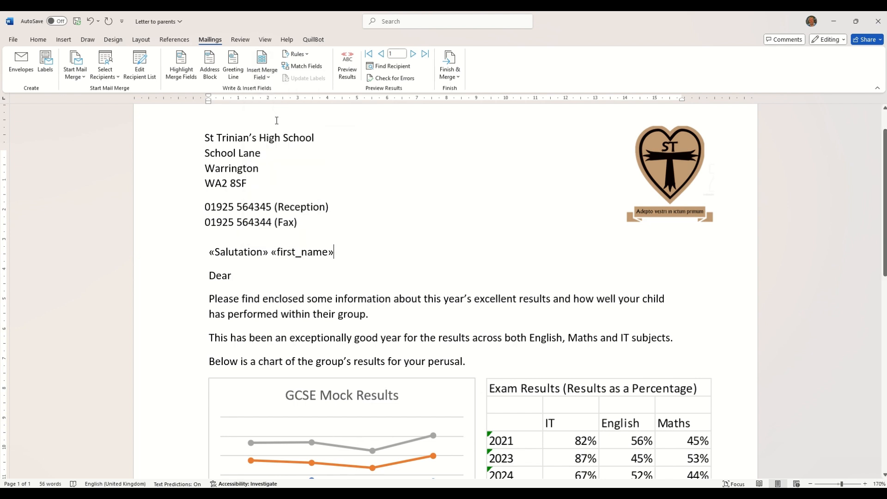
pyautogui.click(267, 76)
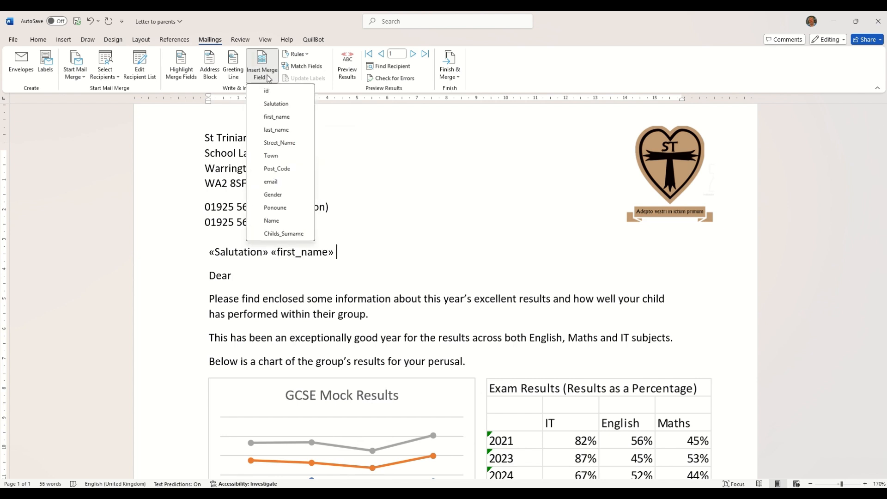
pyautogui.click(276, 130)
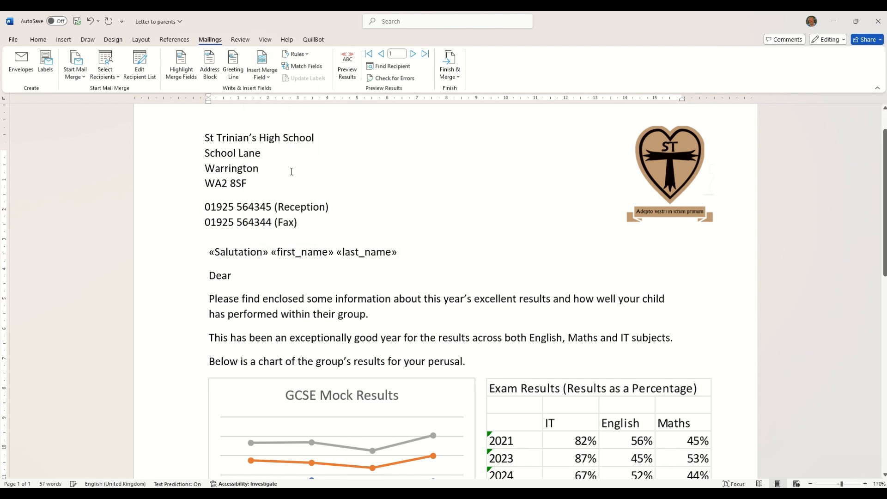
# Preview the merged recipient name line, and return to the merge field view.
pyautogui.click(267, 79)
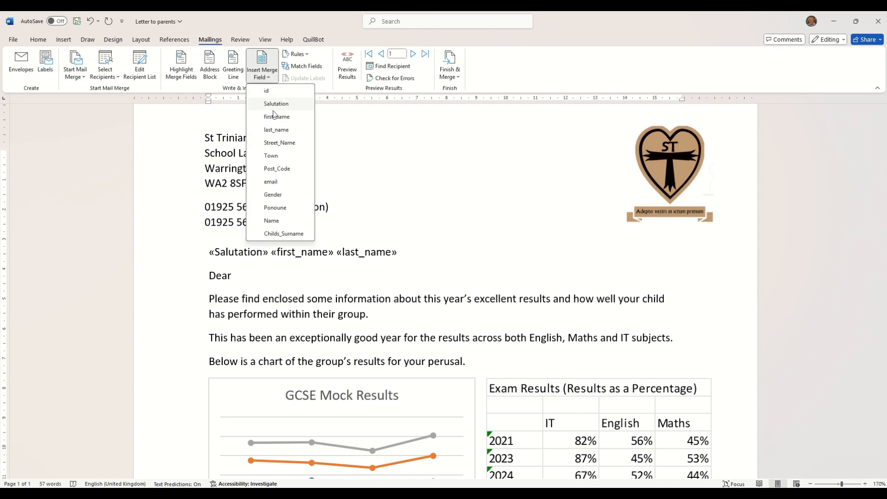
pyautogui.click(419, 254)
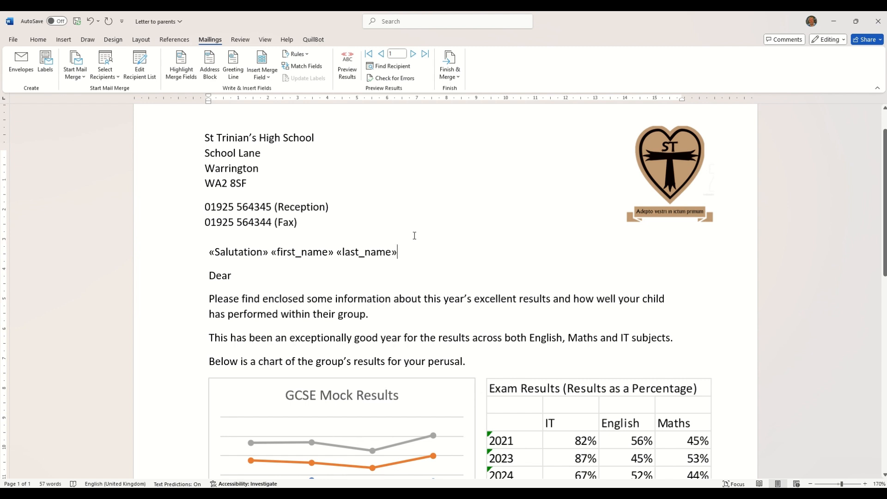
pyautogui.click(347, 79)
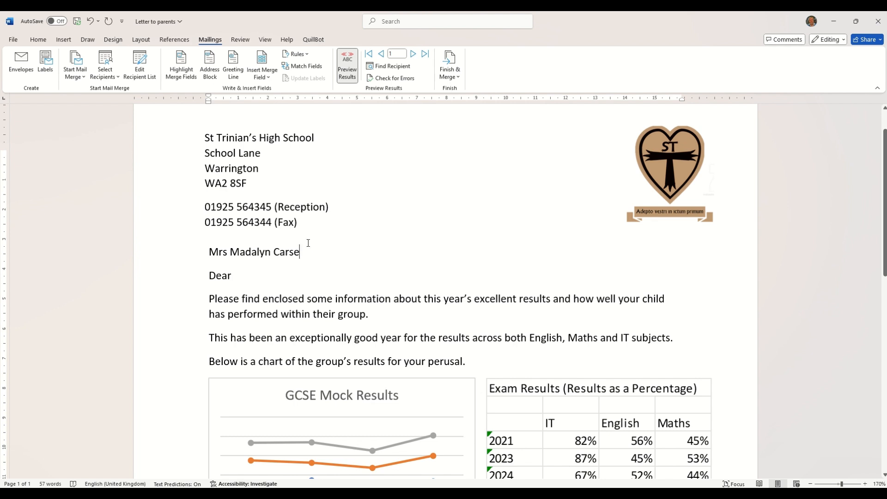
pyautogui.click(349, 74)
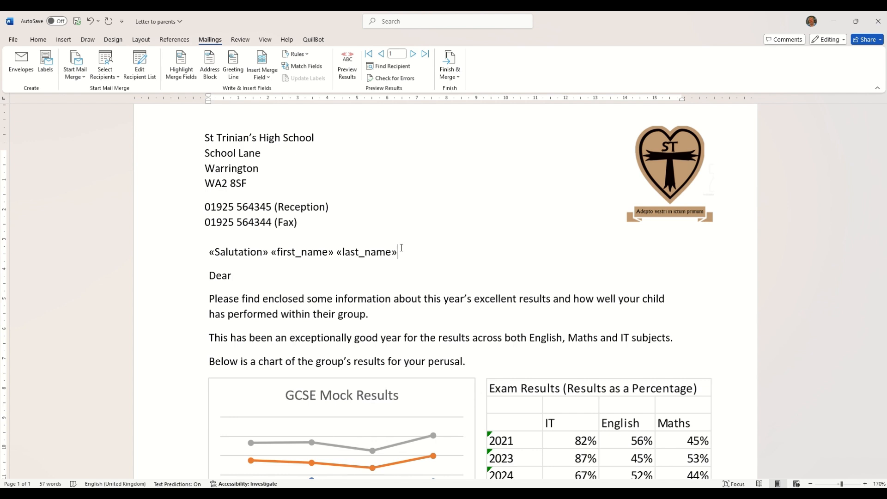
pyautogui.press('Return')
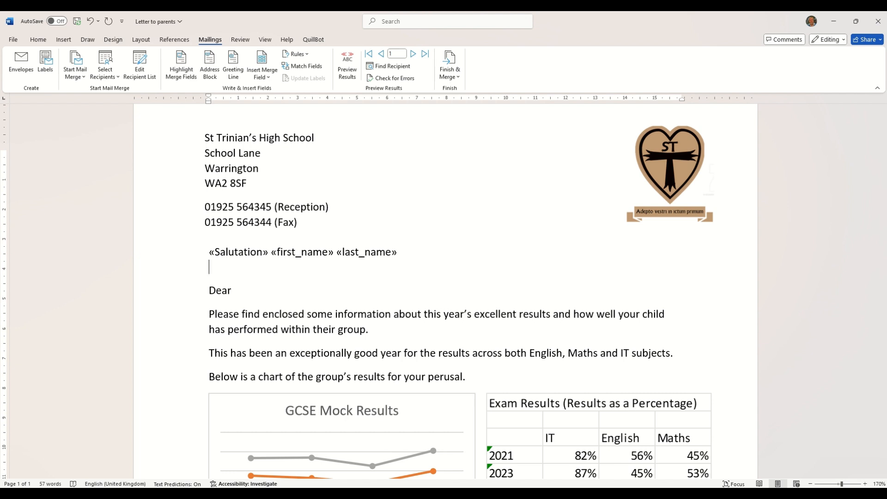
pyautogui.press('BackSpace')
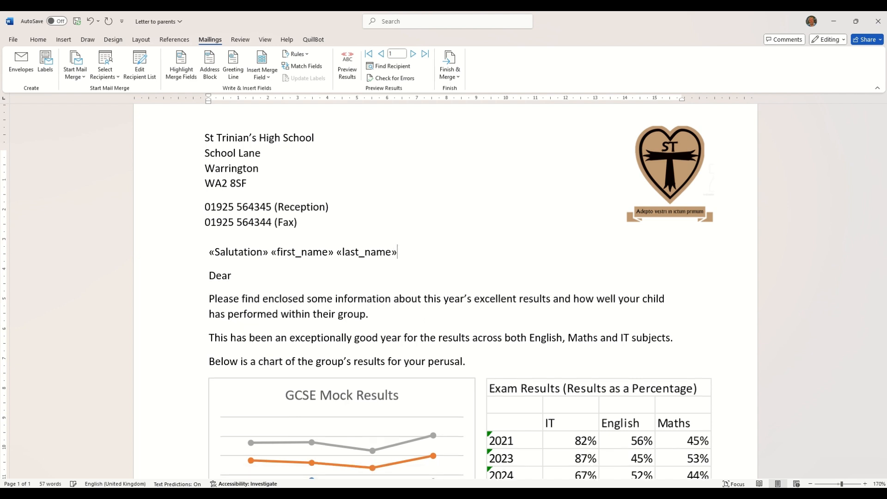
pyautogui.press('Return')
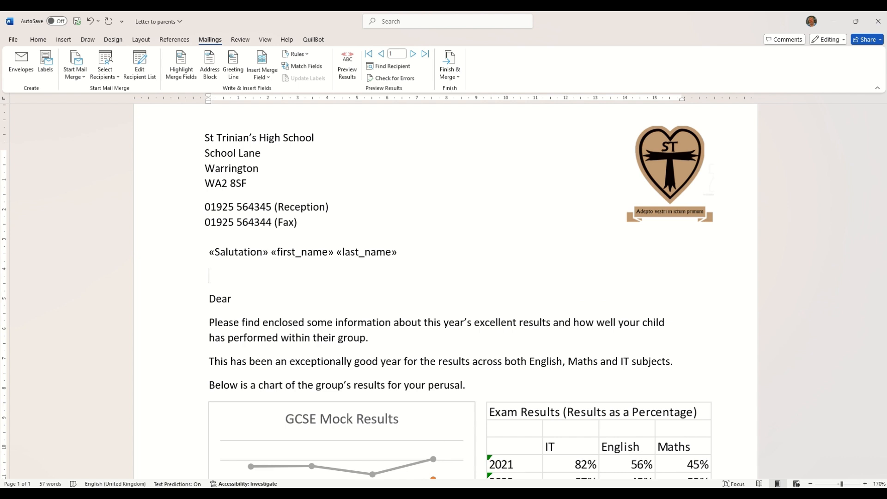
pyautogui.press('BackSpace')
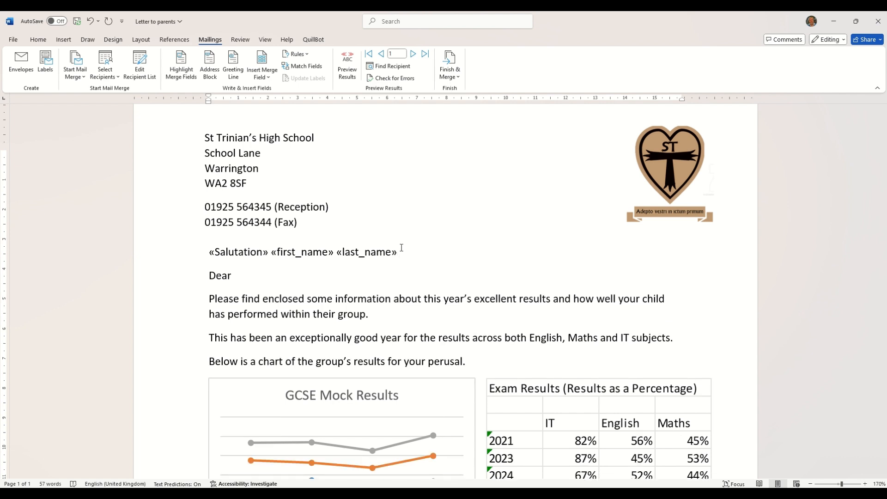
# Add the Street_Name, Town and Post_Code merge fields on separate, closely spaced lines below the name and preview the merged address.
pyautogui.press('Return')
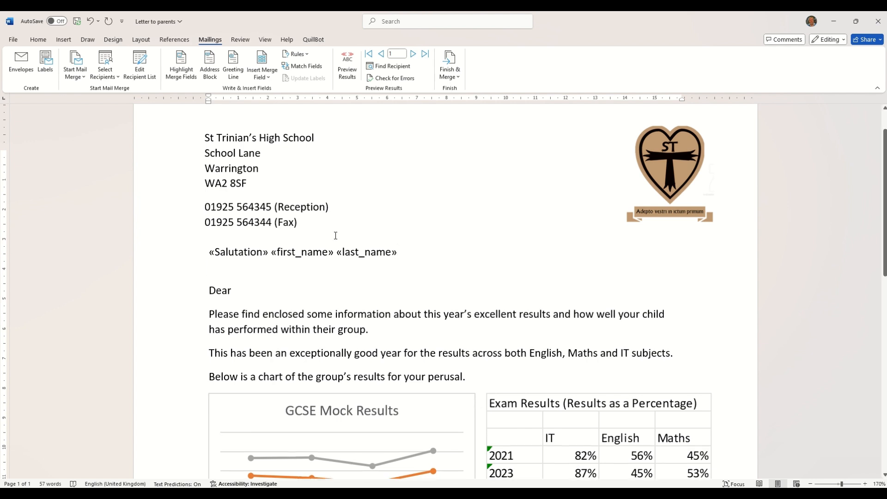
pyautogui.click(262, 75)
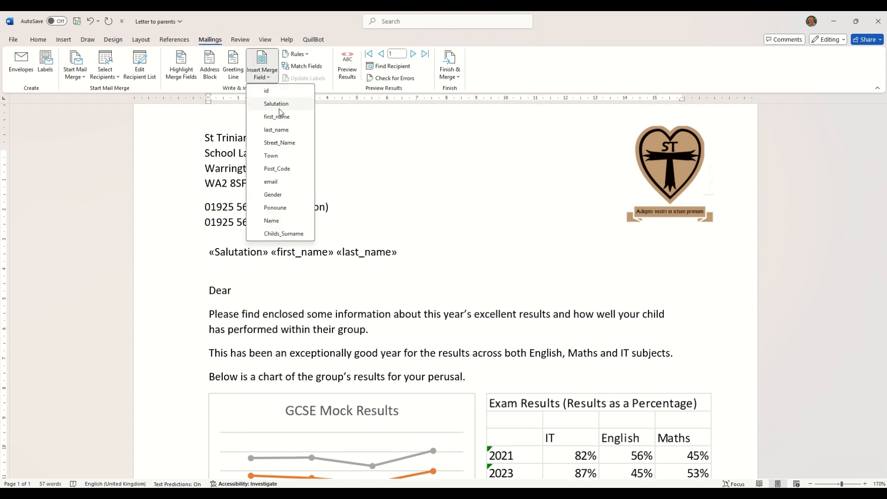
pyautogui.click(278, 144)
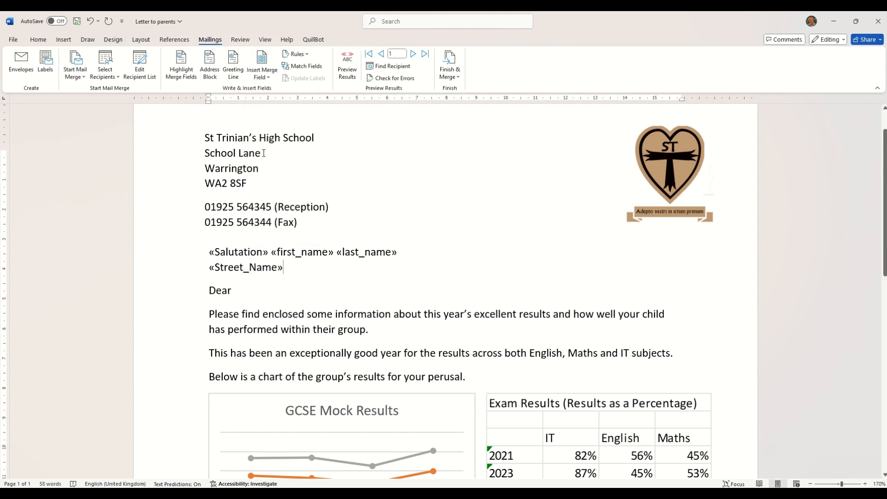
pyautogui.press('Return')
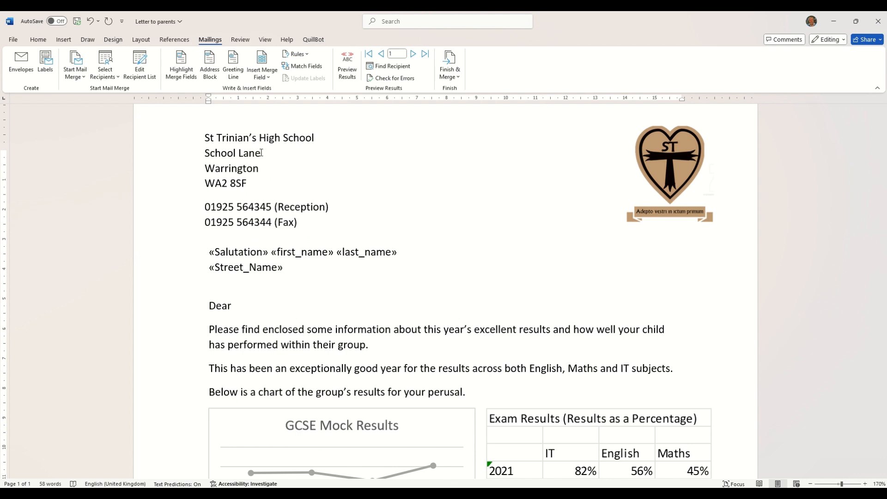
pyautogui.click(262, 81)
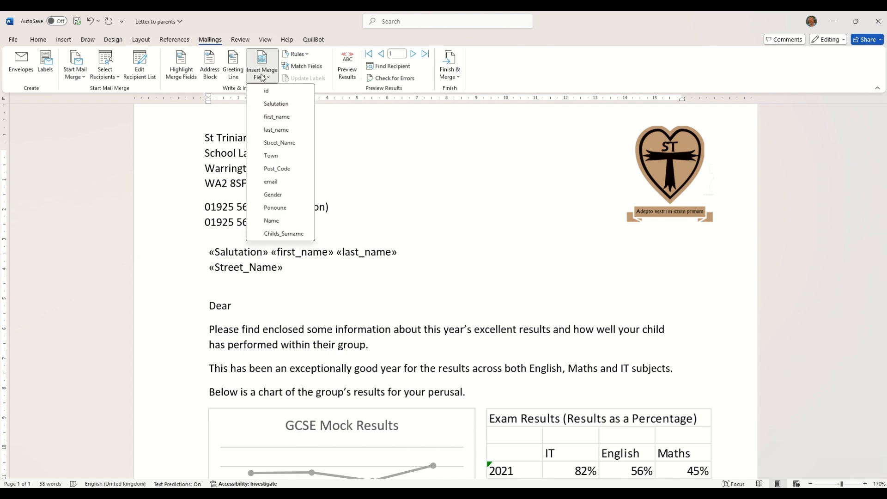
pyautogui.click(274, 157)
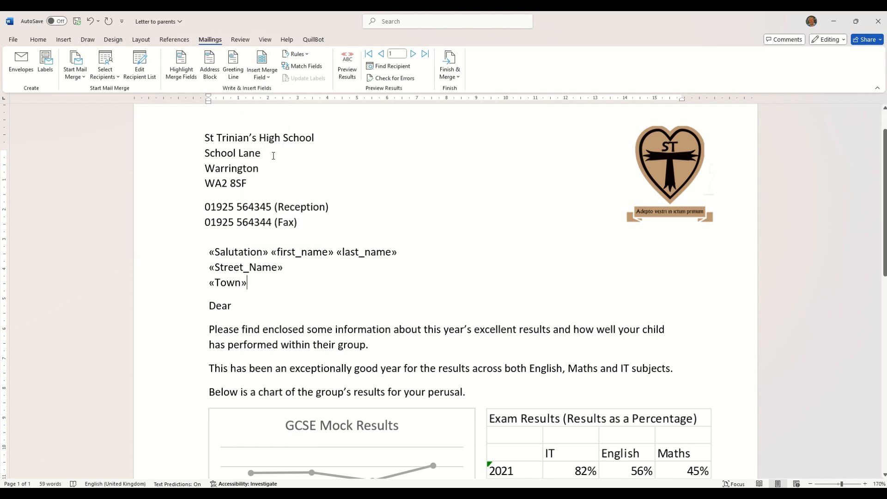
pyautogui.press('Return')
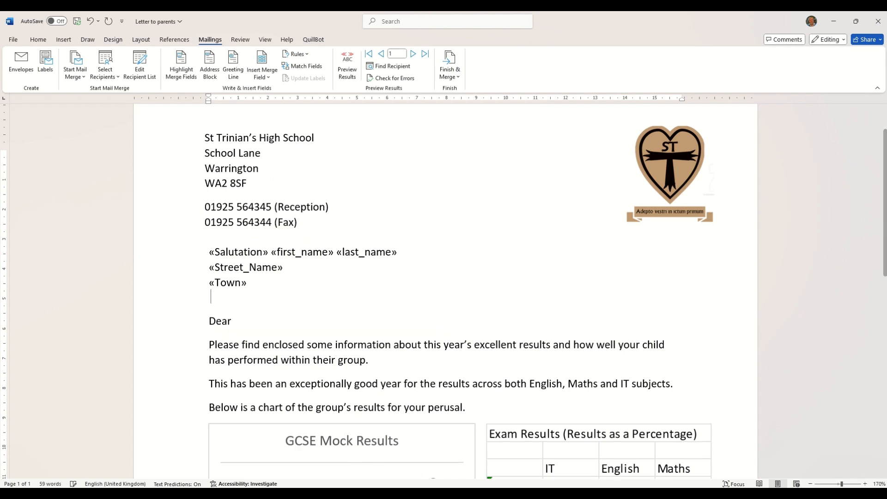
pyautogui.click(272, 74)
pyautogui.click(275, 167)
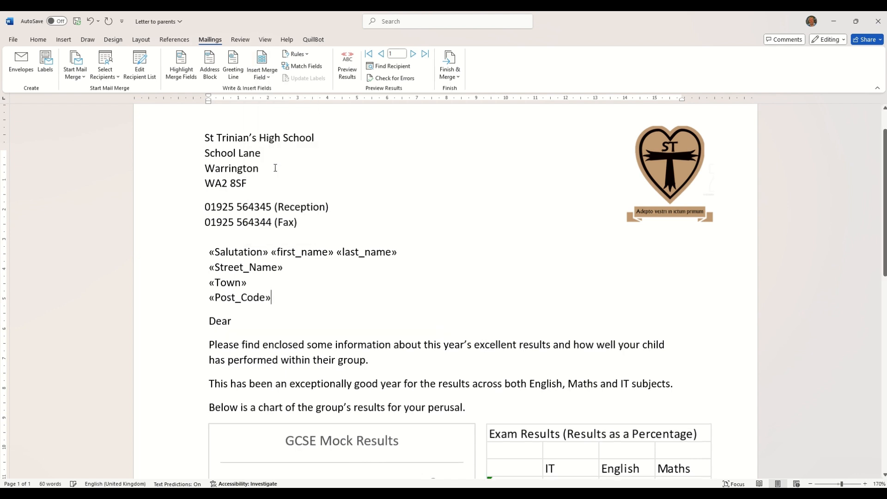
pyautogui.click(349, 72)
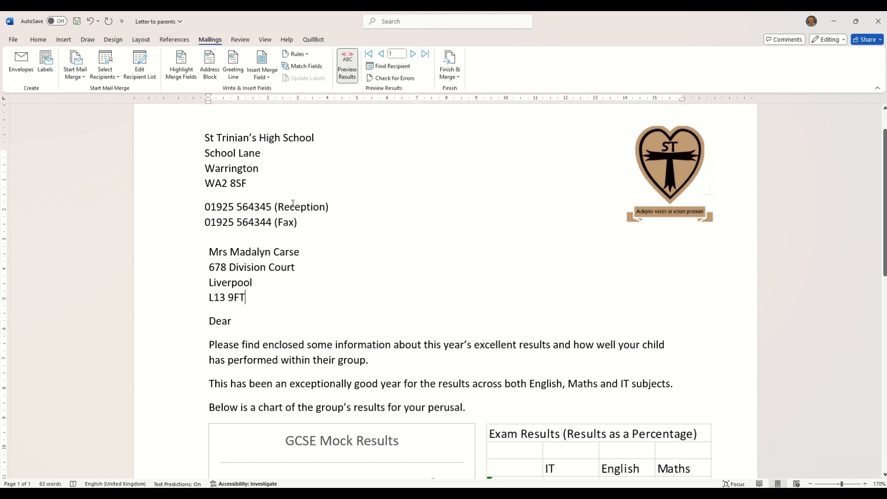
# Insert the Salutation and last_name merge fields after "Dear", with a space before each.
pyautogui.click(248, 320)
pyautogui.click(207, 321)
pyautogui.click(235, 320)
pyautogui.click(265, 77)
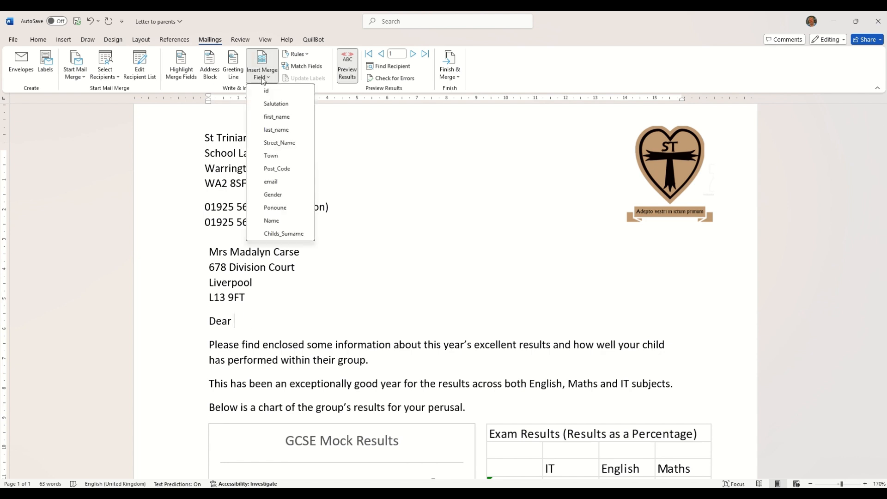
pyautogui.click(270, 104)
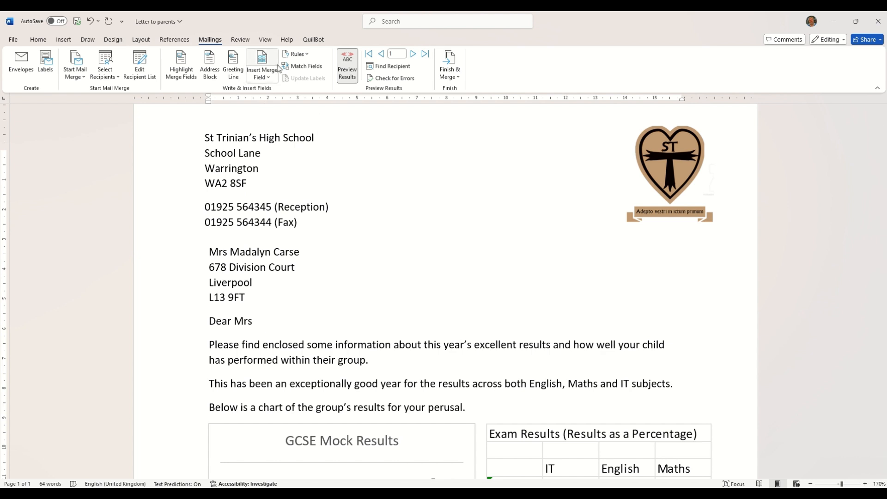
pyautogui.click(265, 77)
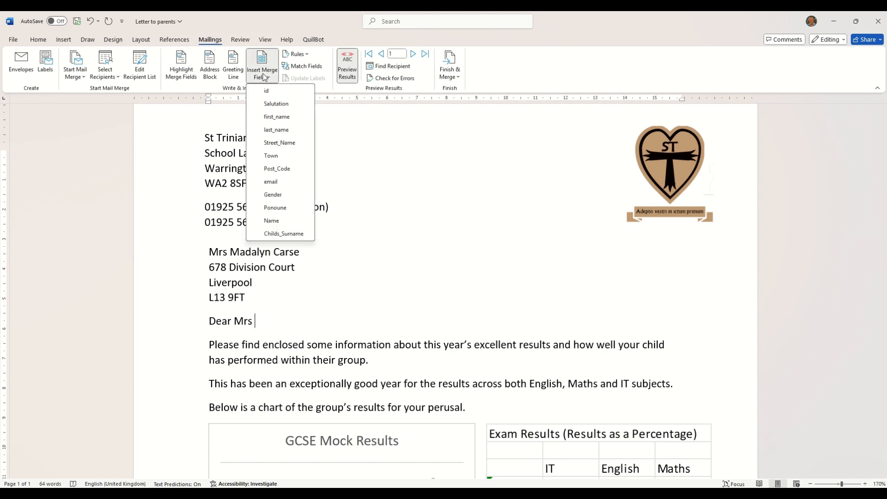
pyautogui.click(270, 131)
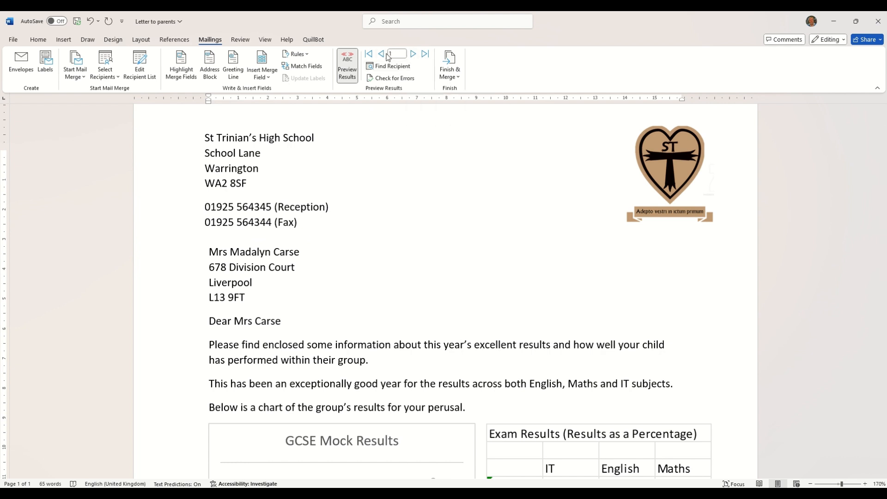
# Step through the merged letter previews to recipient record 3.
pyautogui.click(414, 57)
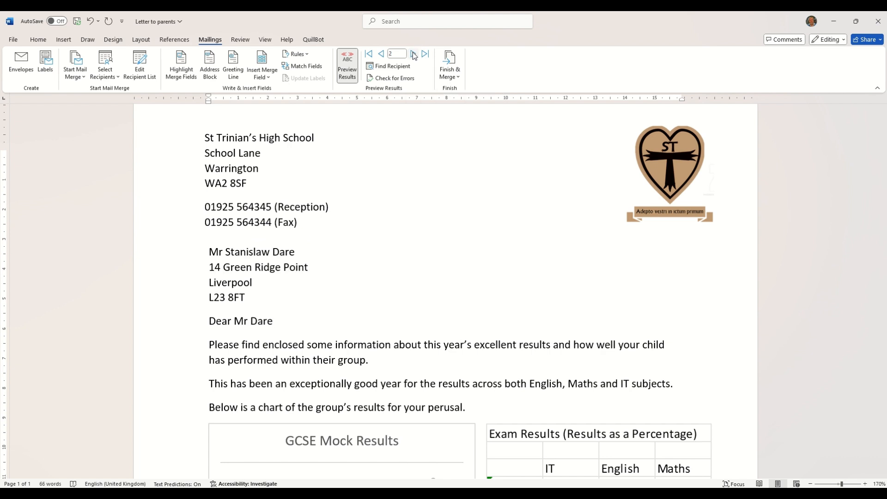
pyautogui.click(414, 53)
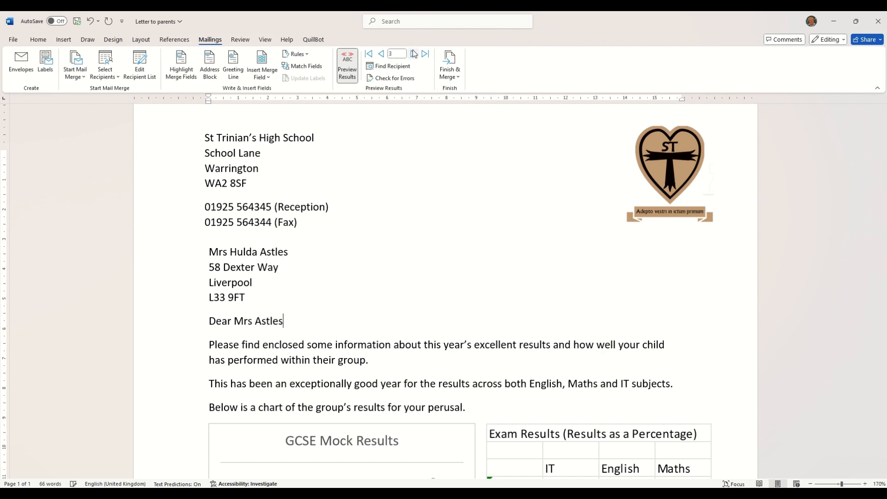
# Step forward through the merged letter previews and jump to the last recipient record.
pyautogui.click(414, 54)
pyautogui.click(414, 54)
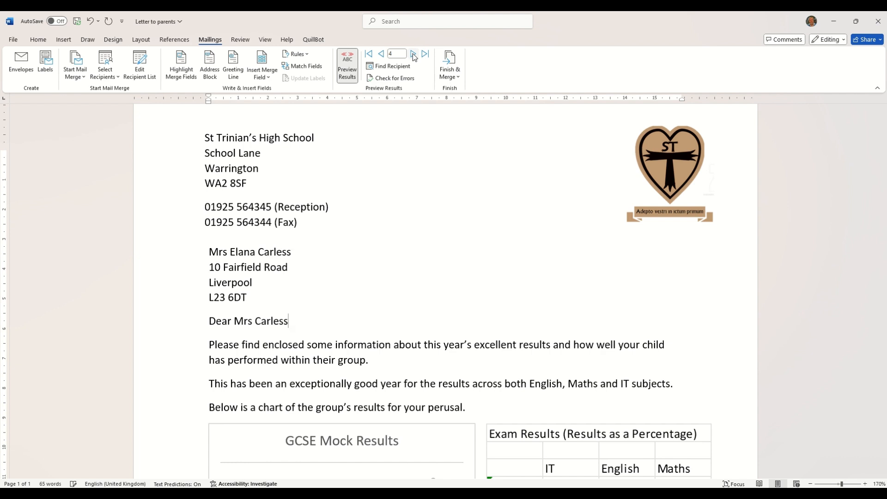
pyautogui.click(415, 54)
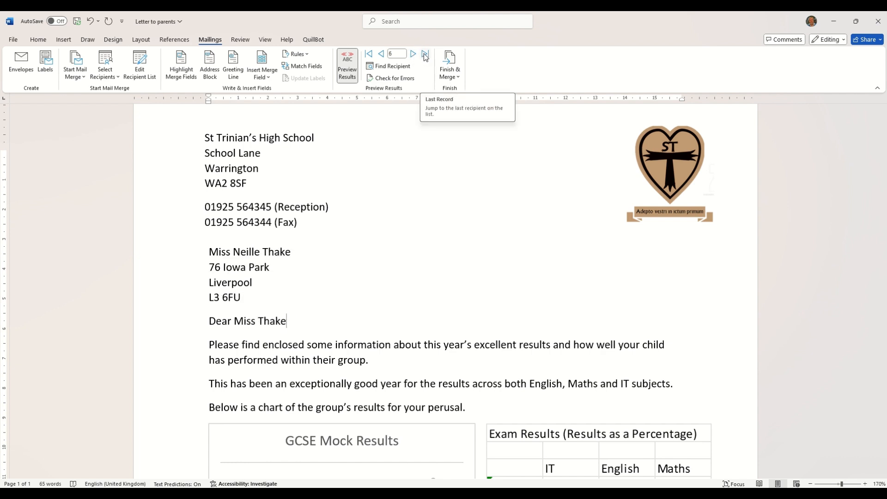
pyautogui.click(425, 54)
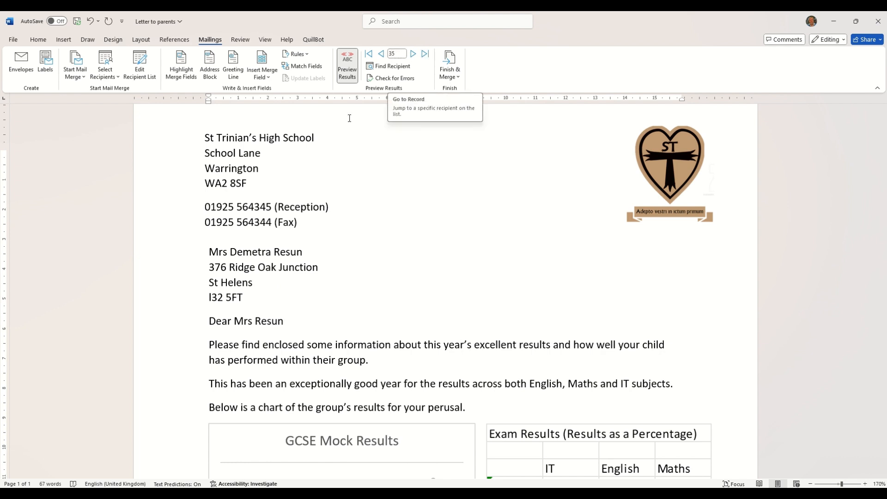
# Step back through the letter previews from the last record to record 24, and return to the first record.
pyautogui.click(381, 54)
pyautogui.click(382, 54)
pyautogui.click(381, 54)
pyautogui.click(381, 54)
pyautogui.click(381, 54)
pyautogui.click(381, 54)
pyautogui.click(382, 54)
pyautogui.click(382, 54)
pyautogui.click(381, 54)
pyautogui.click(381, 54)
pyautogui.click(381, 54)
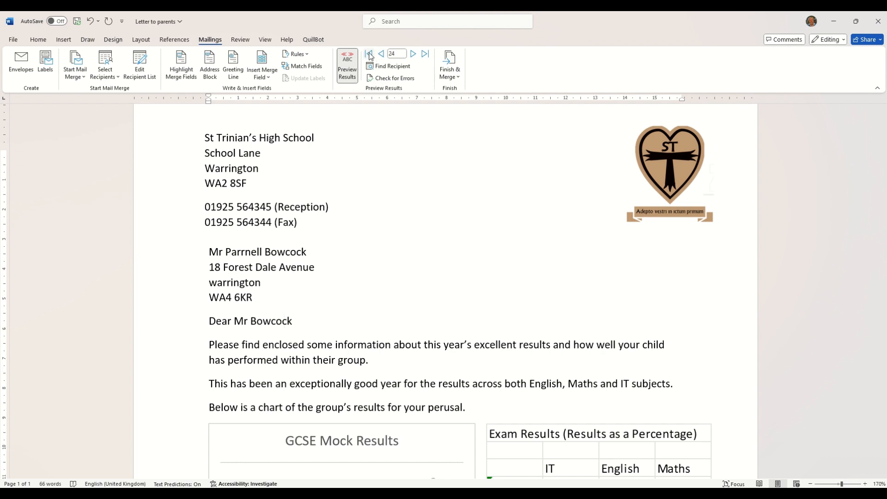
pyautogui.click(369, 54)
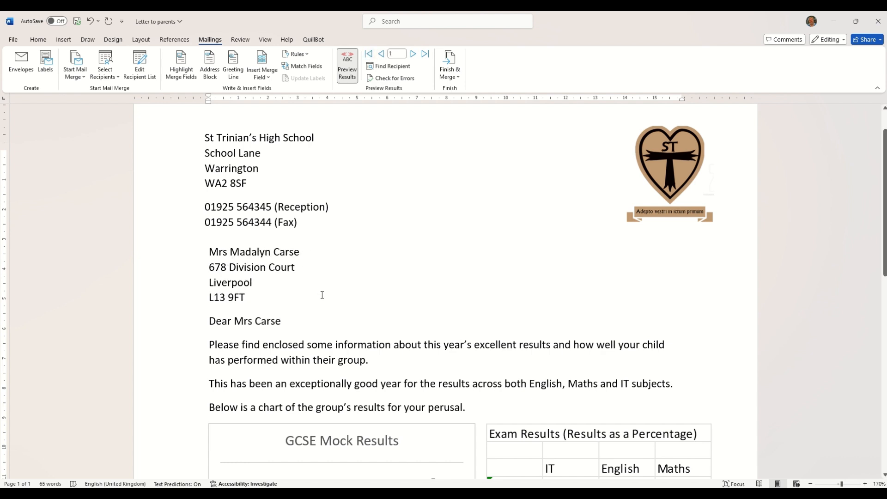
pyautogui.scroll(-1, 320, 296)
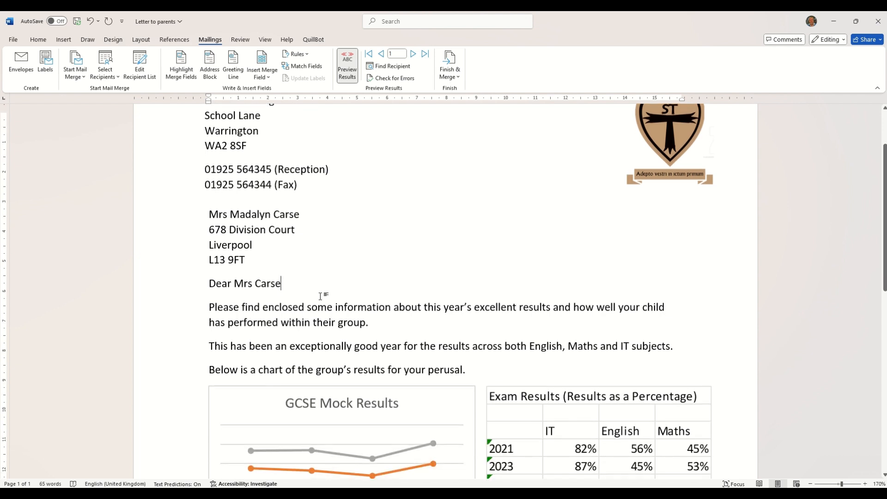
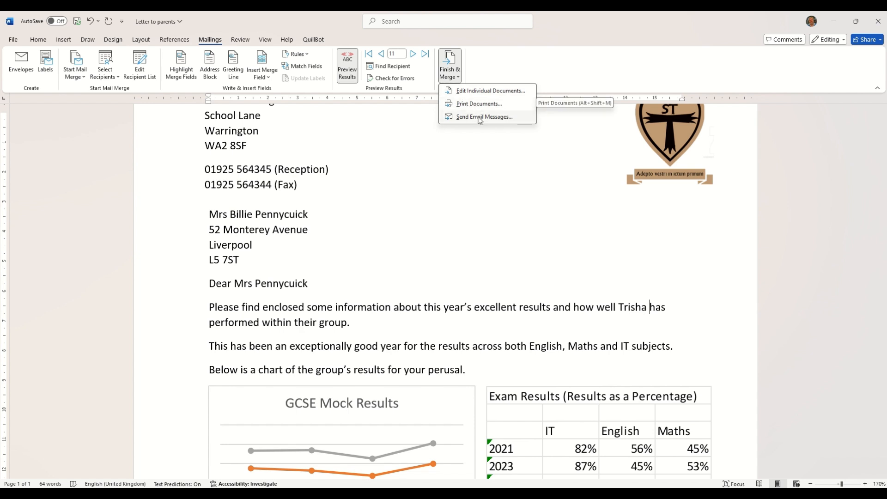
# Switch to the DATA v2 workbook in Excel to view the recipient data, and return to the letter in Word.
pyautogui.click(584, 495)
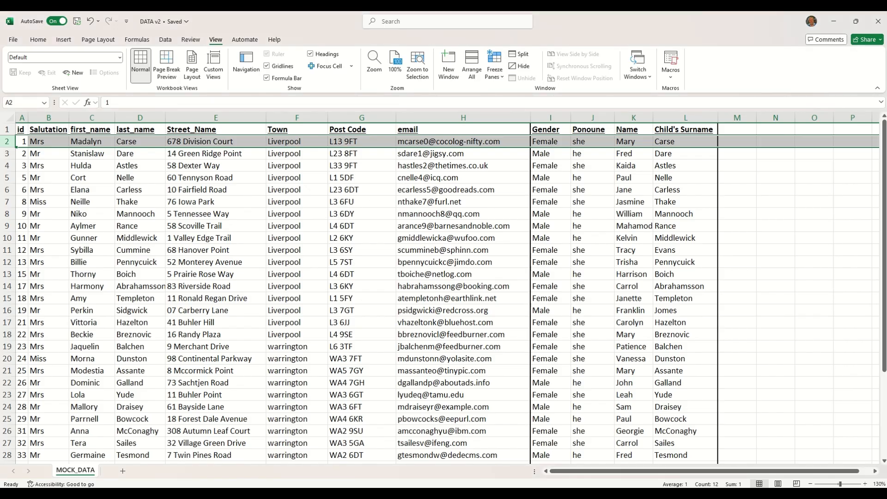
pyautogui.click(578, 495)
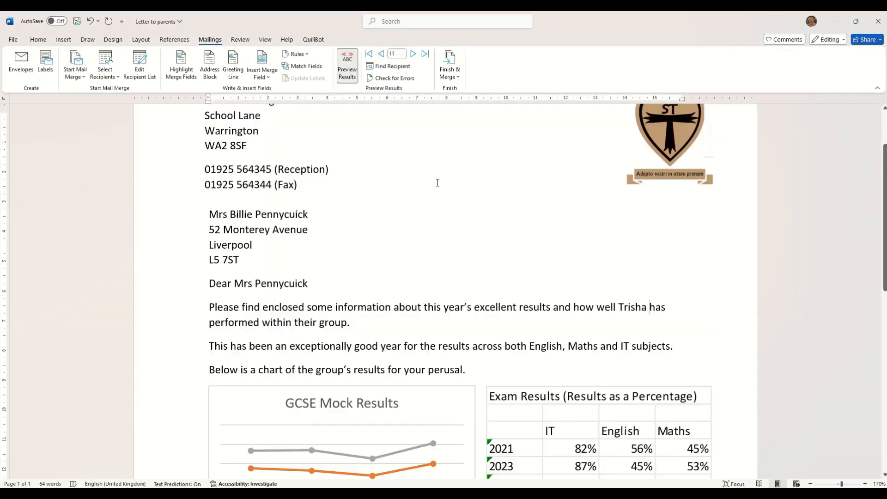
# Finish the merge by printing the letters for all records with the Microsoft Print to PDF printer.
pyautogui.click(450, 74)
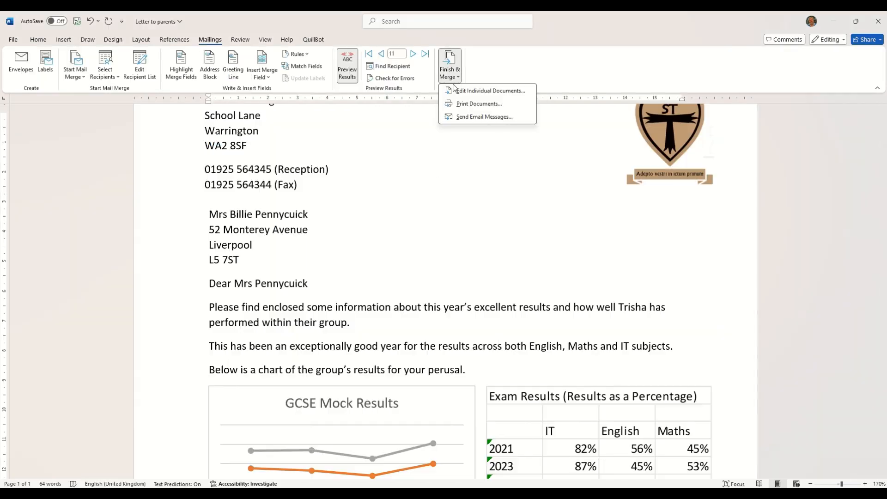
pyautogui.click(466, 104)
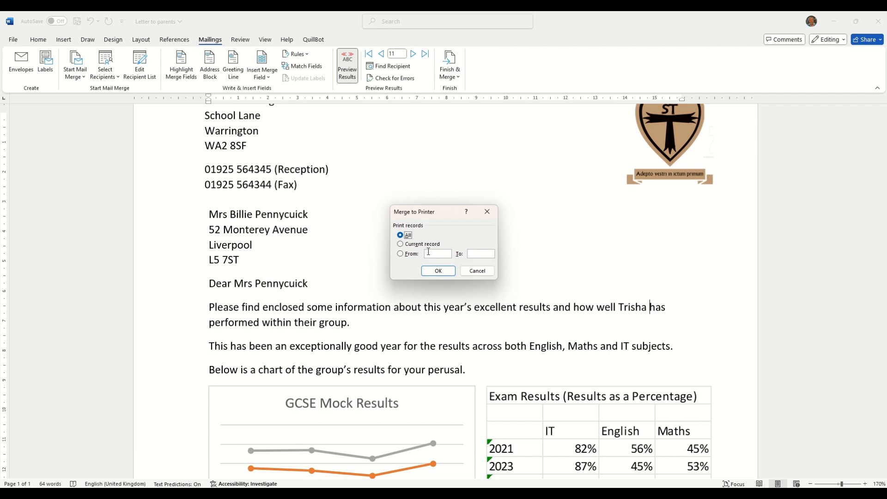
pyautogui.click(439, 271)
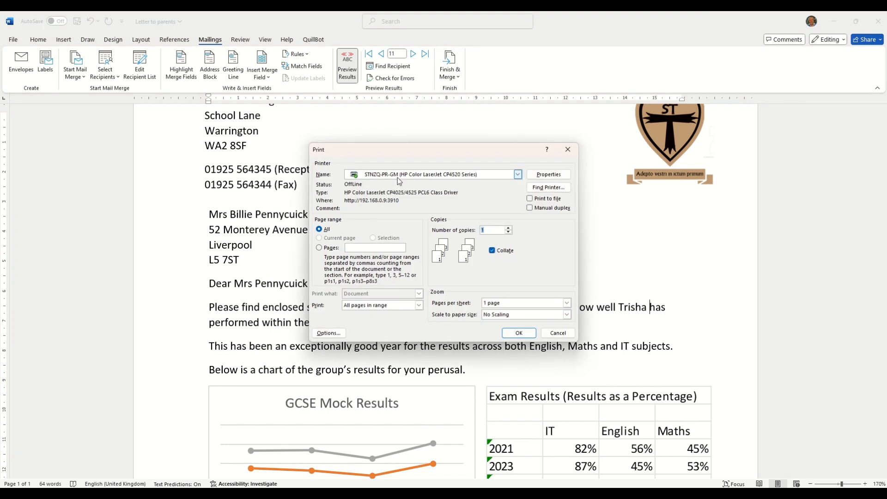
pyautogui.click(417, 178)
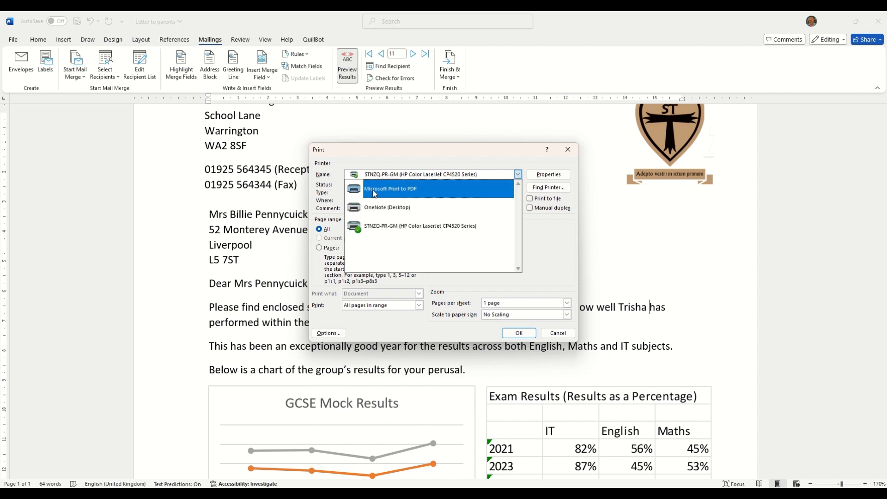
pyautogui.click(419, 197)
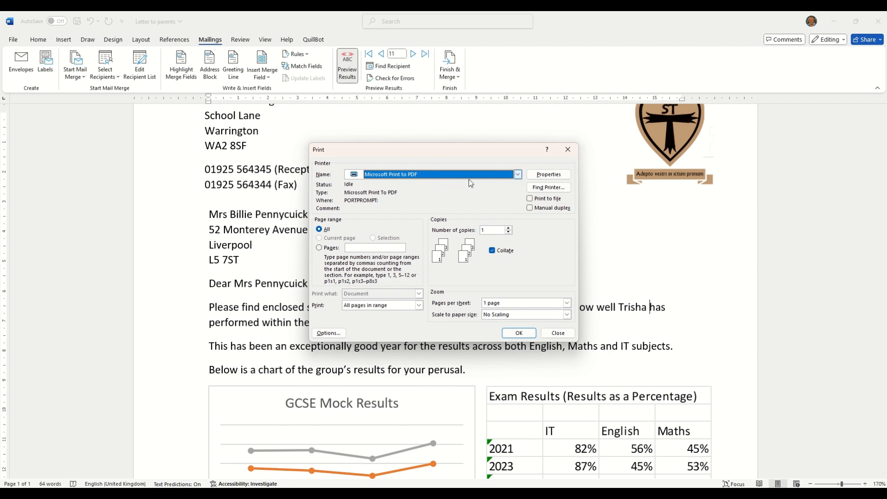
pyautogui.click(523, 337)
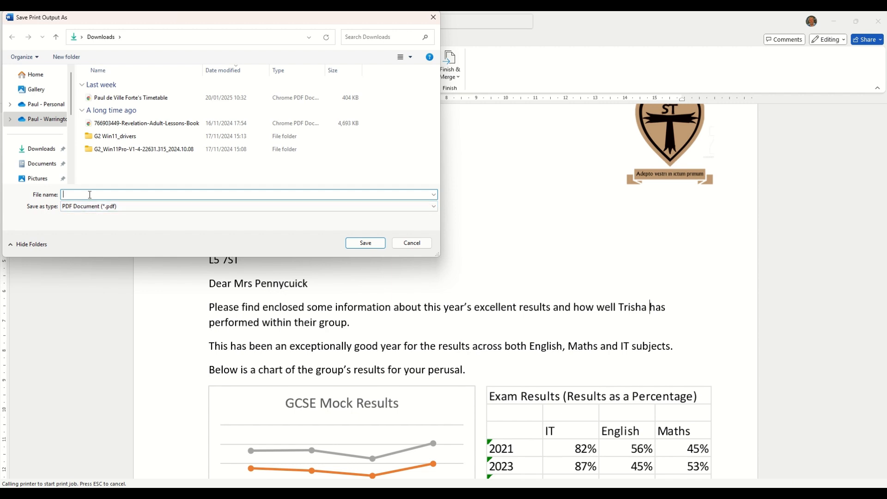
# Save the print output as a PDF named "Letter to Parents" in the Downloads folder.
pyautogui.write('Letter to Parents')
pyautogui.click(40, 153)
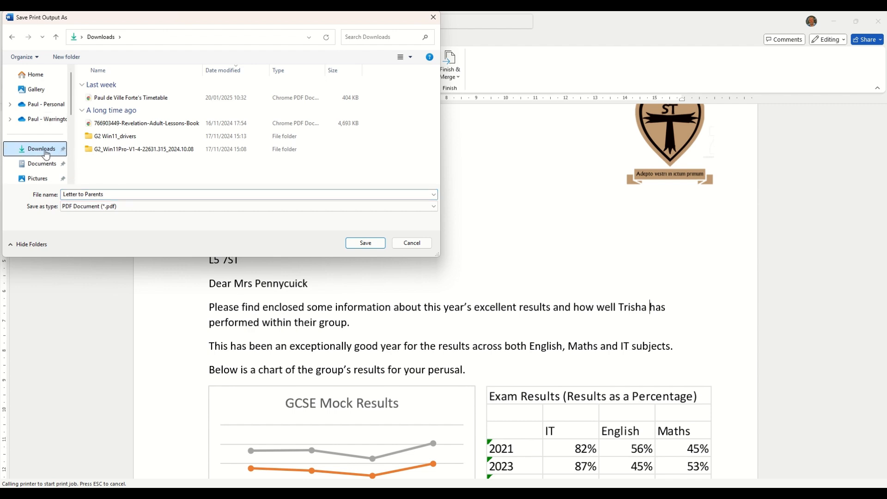
pyautogui.click(365, 243)
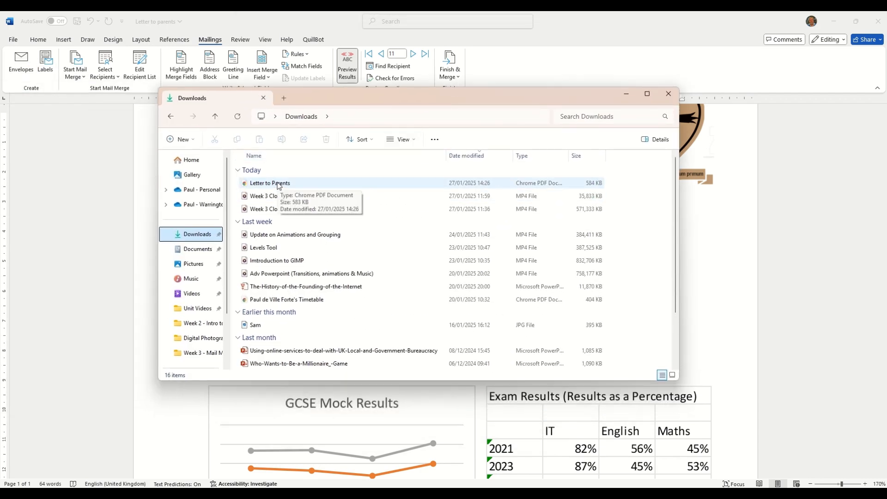
# Open the Letter to Parents PDF from the Downloads folder and check the merged details in the first four letters.
pyautogui.click(279, 184)
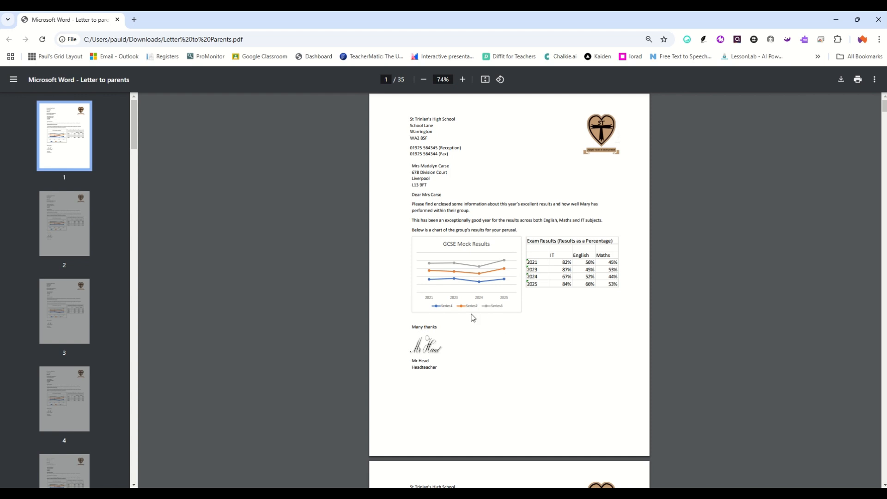
pyautogui.scroll(5, 473, 318)
pyautogui.scroll(4, 471, 319)
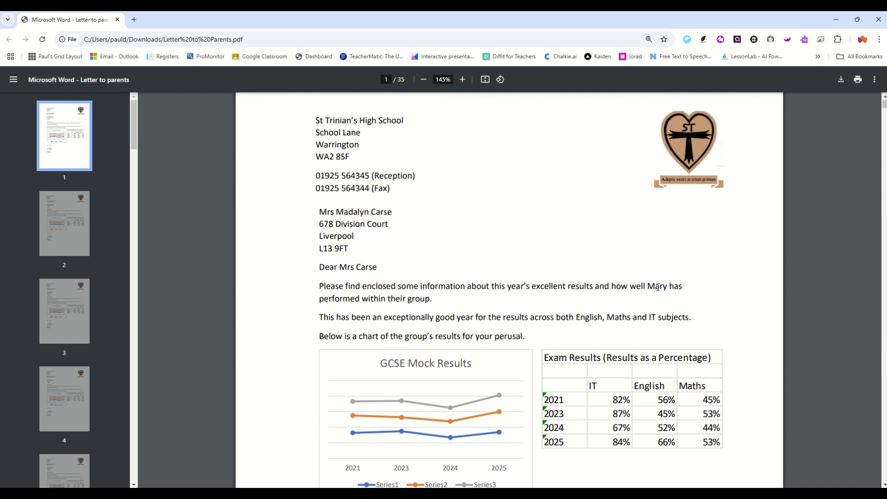
pyautogui.scroll(-7, 434, 318)
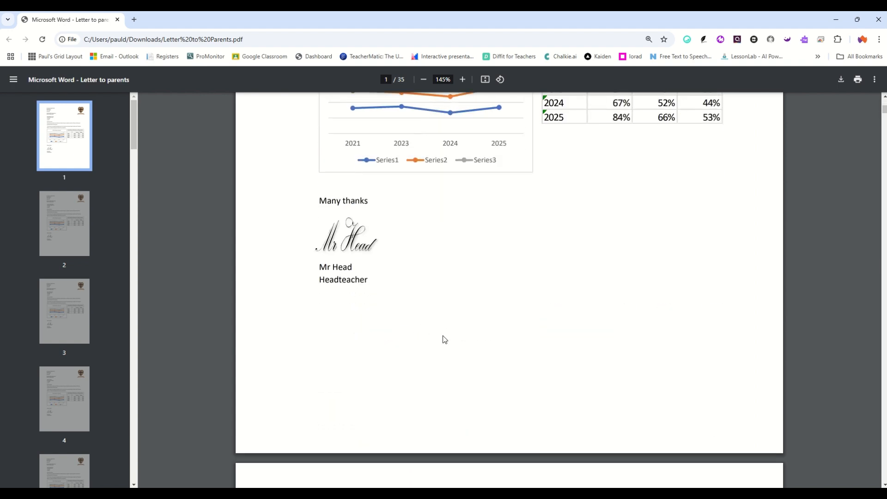
pyautogui.scroll(-8, 443, 335)
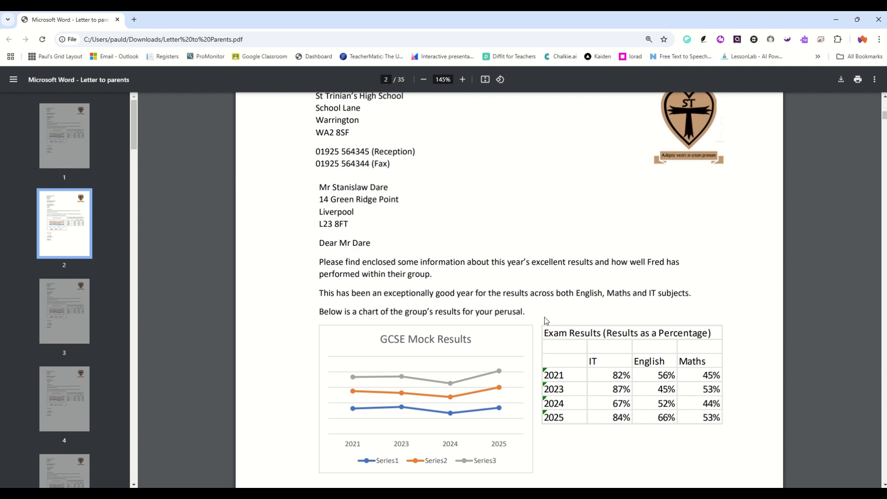
pyautogui.scroll(-14, 545, 318)
pyautogui.scroll(-4, 542, 318)
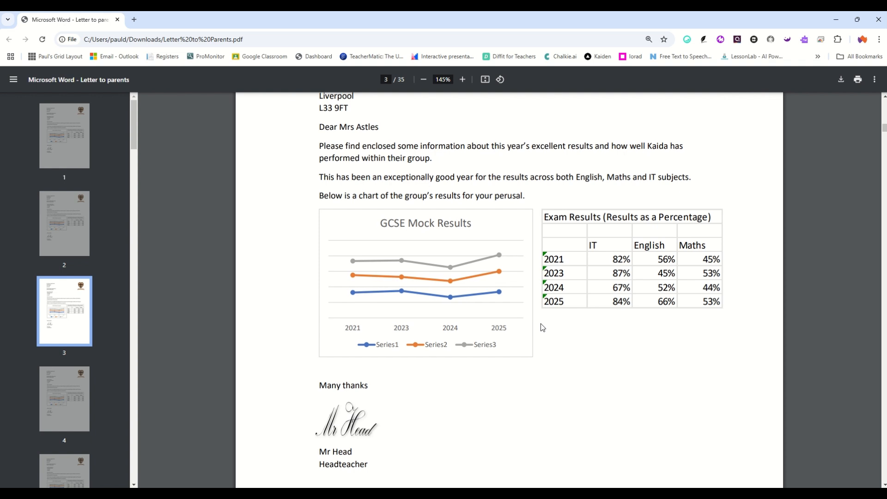
pyautogui.scroll(2, 541, 323)
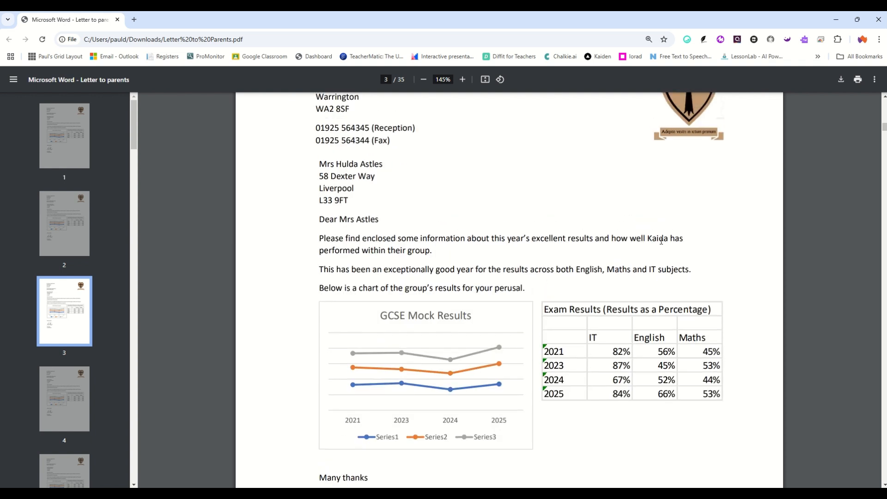
pyautogui.scroll(-10, 584, 368)
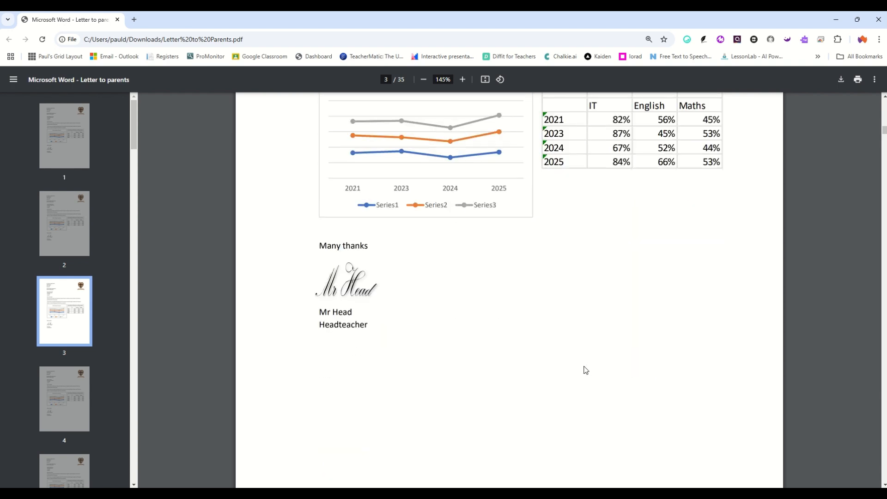
pyautogui.scroll(-3, 586, 372)
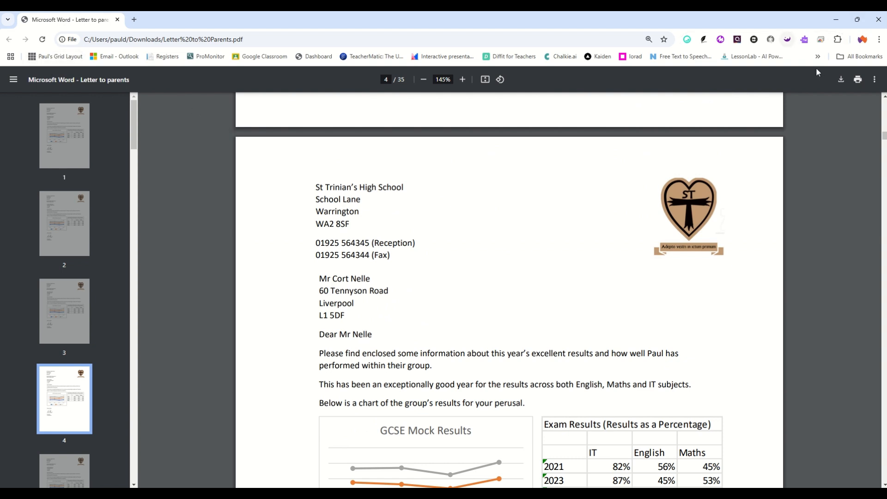
# Open the print preview for the PDF letters and close it without printing.
pyautogui.click(858, 81)
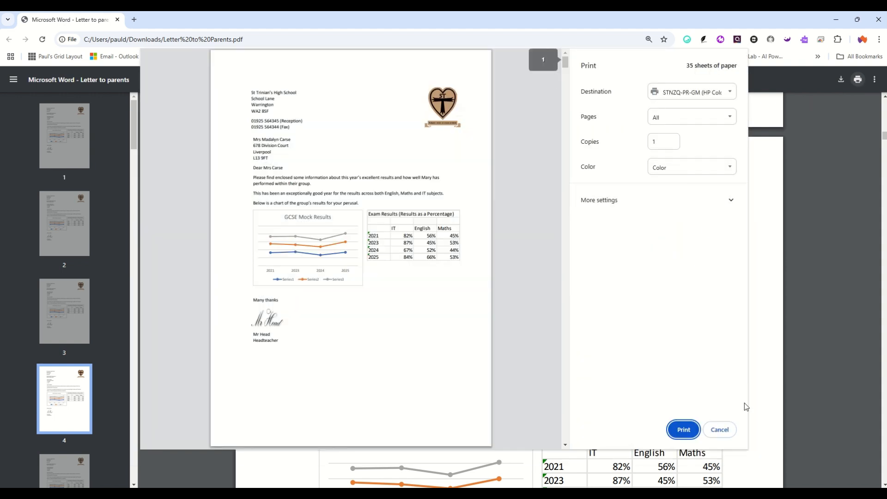
pyautogui.click(730, 429)
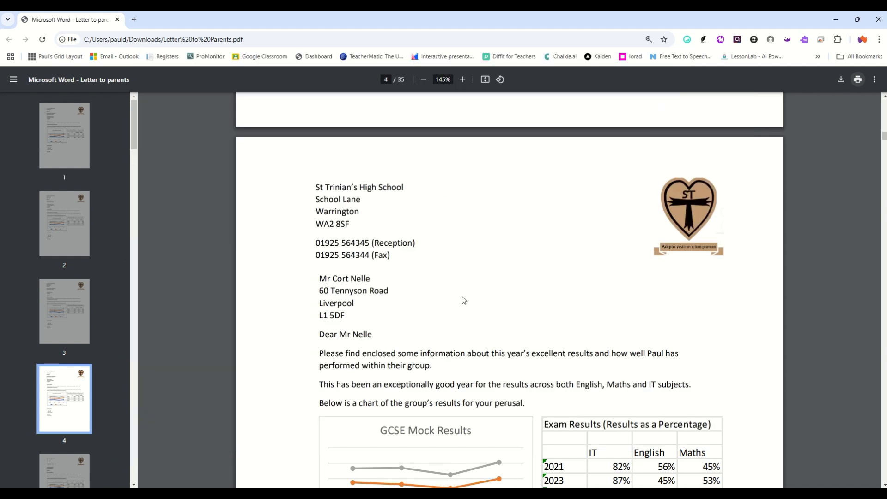
# Browse the page thumbnails to the end of the PDF, open page 35 and examine the last letter.
pyautogui.scroll(-1, 65, 314)
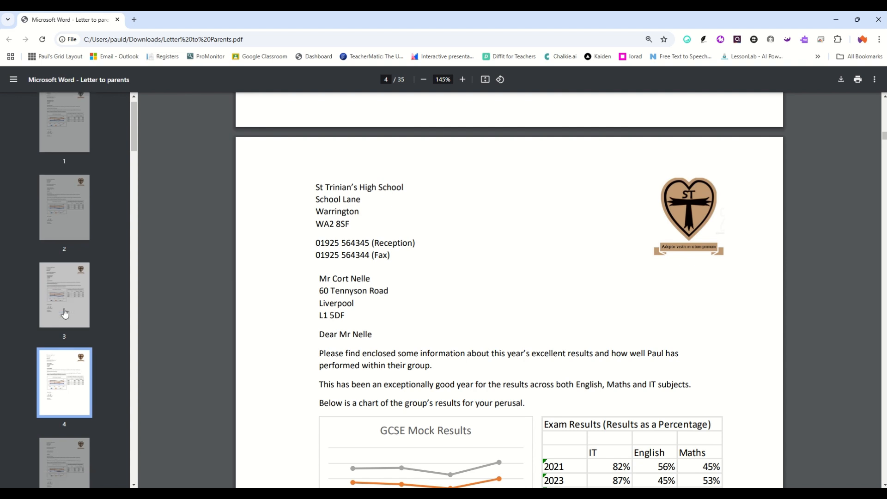
pyautogui.scroll(-7, 66, 314)
pyautogui.scroll(-10, 65, 414)
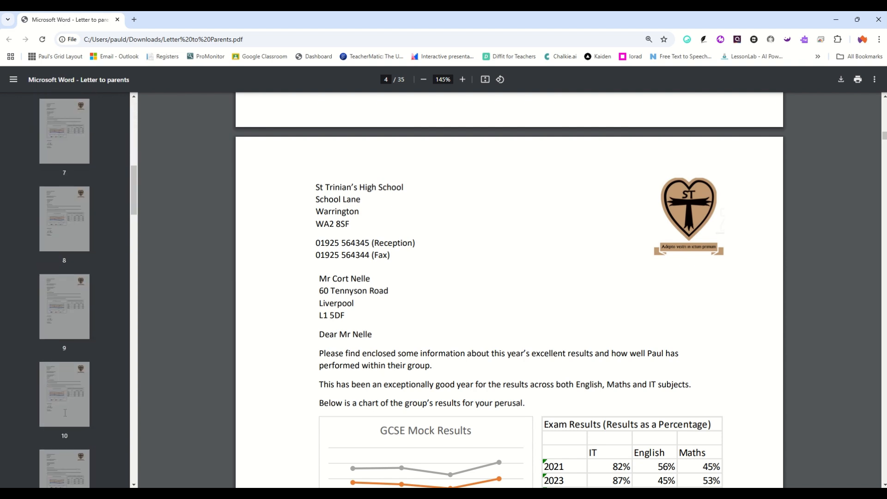
pyautogui.scroll(-9, 58, 414)
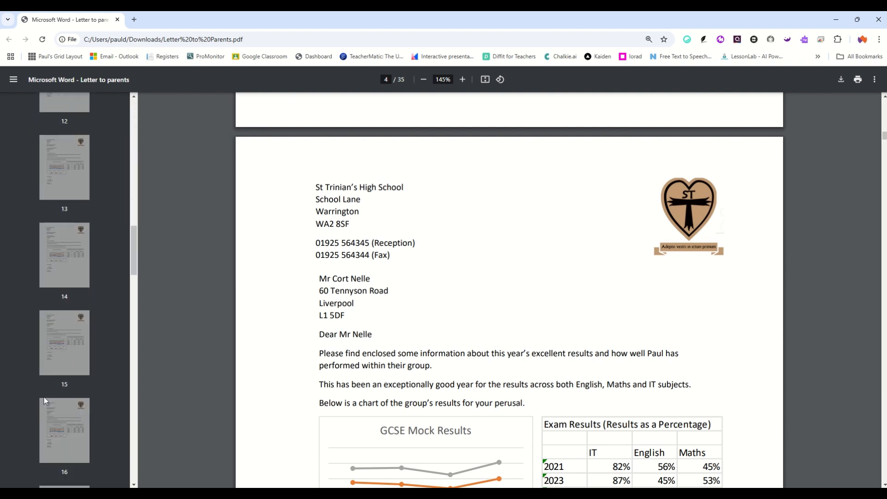
pyautogui.scroll(-10, 44, 379)
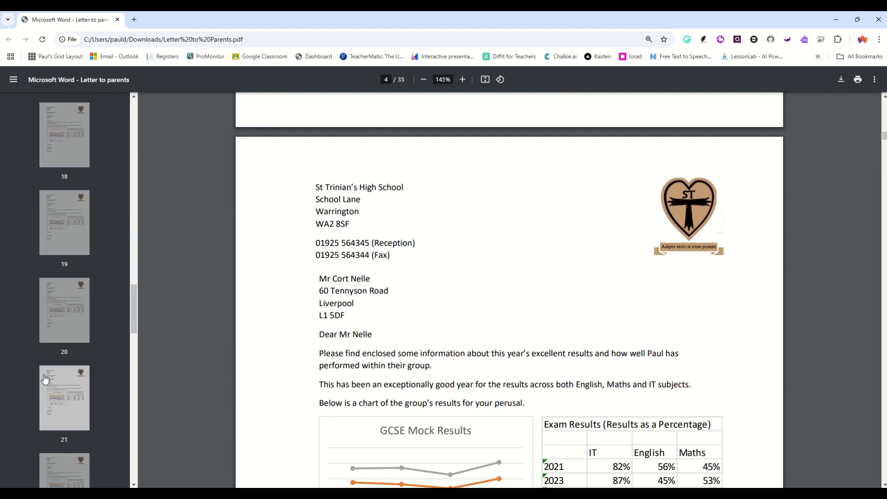
pyautogui.scroll(-10, 54, 386)
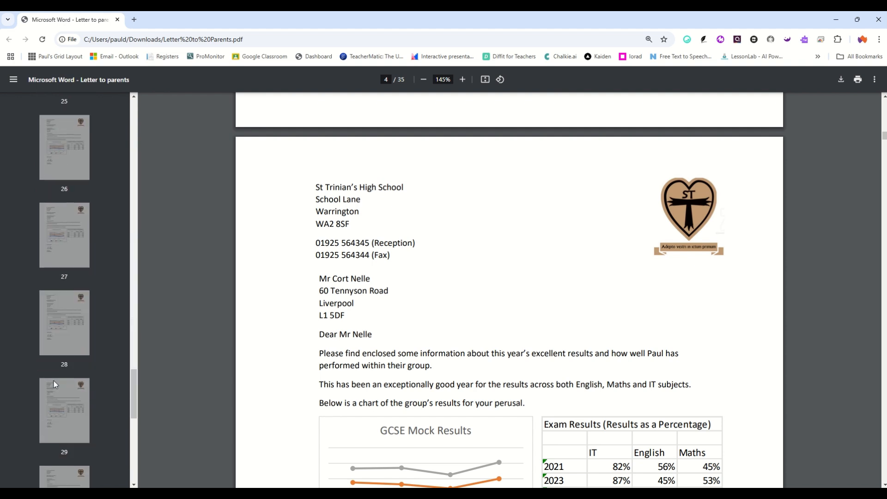
pyautogui.scroll(-2, 55, 385)
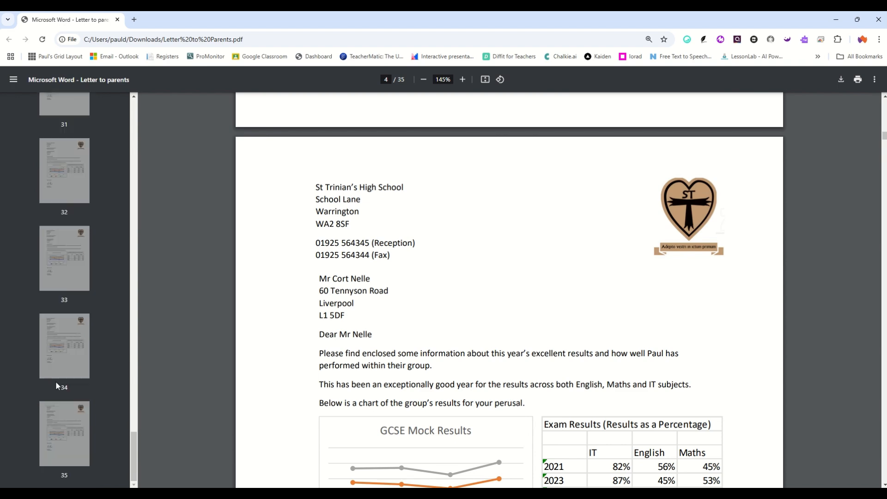
pyautogui.click(70, 430)
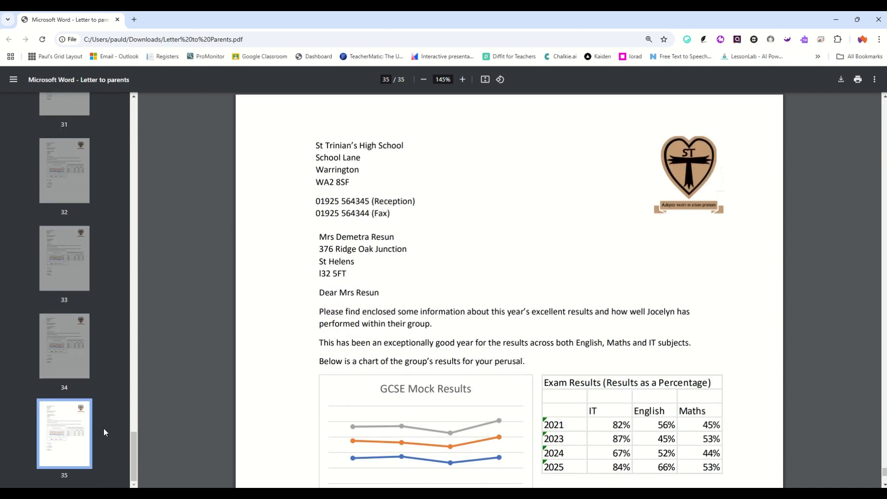
pyautogui.scroll(-7, 494, 334)
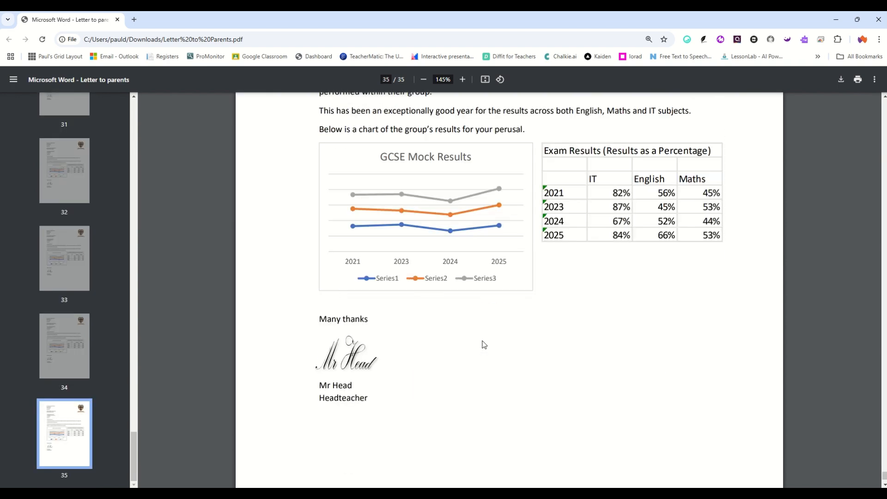
pyautogui.scroll(5, 466, 342)
pyautogui.scroll(3, 458, 343)
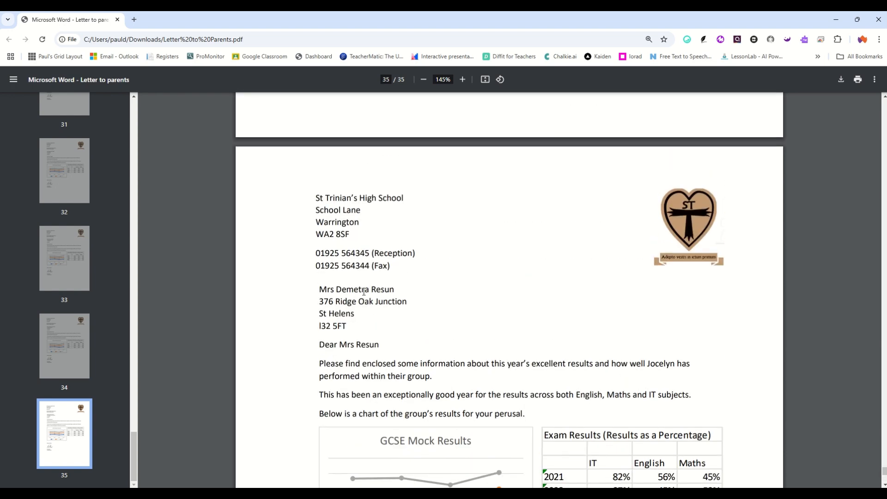